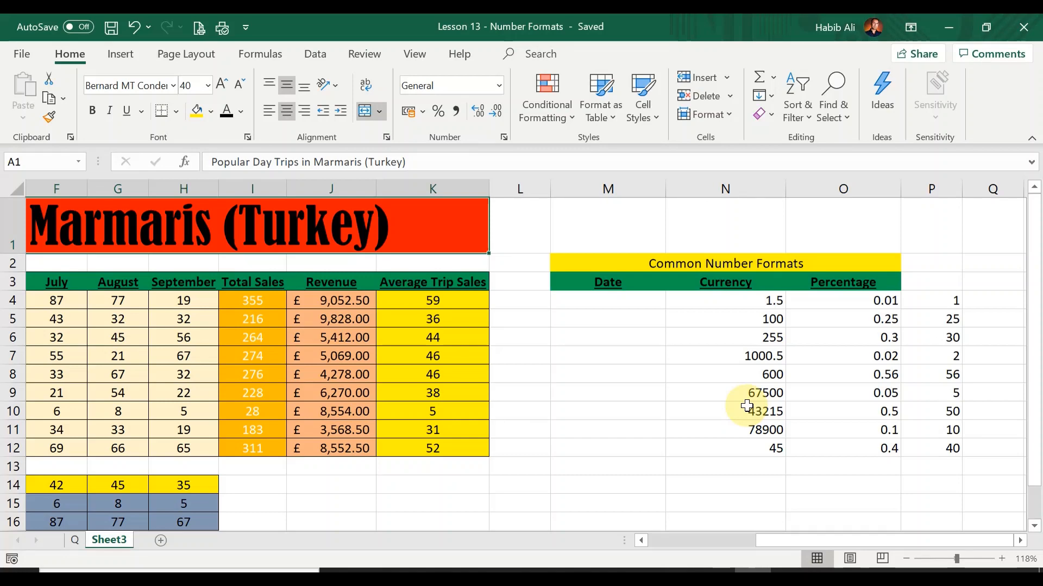
Step: Review the task on the Q sheet and the number categories in the Format Cells dialog
click(75, 539)
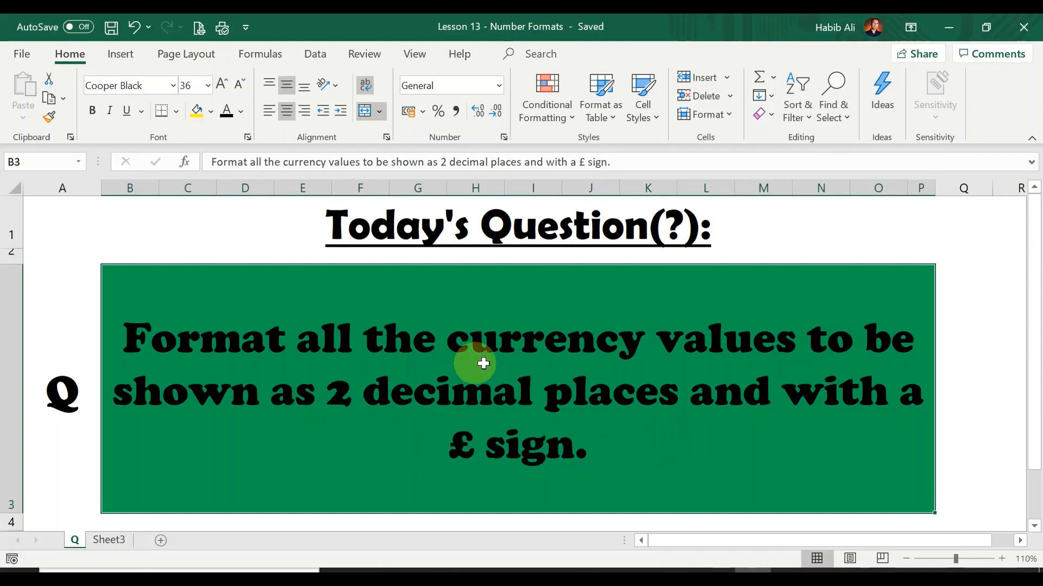
click(120, 542)
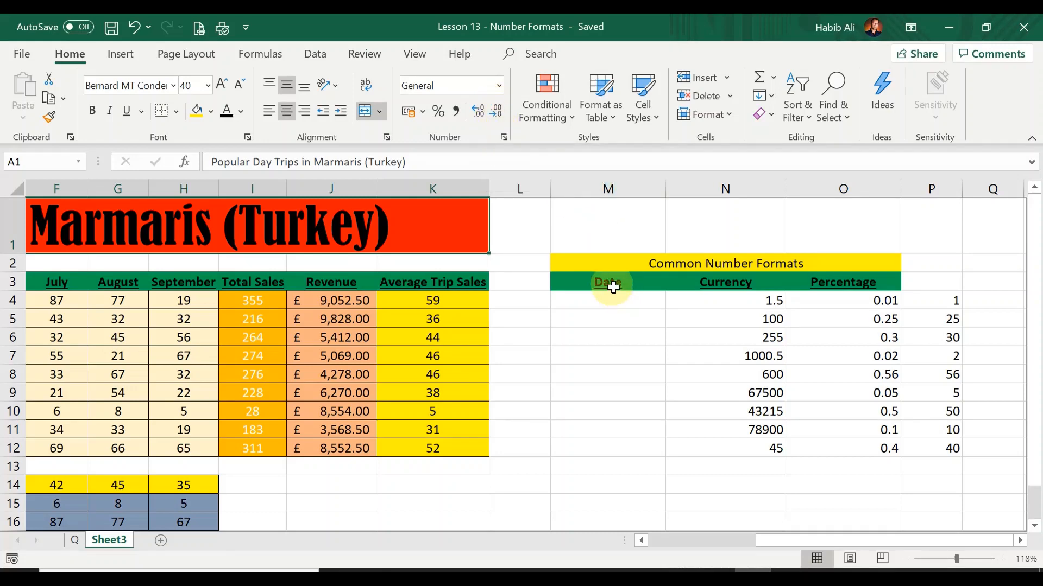
click(504, 139)
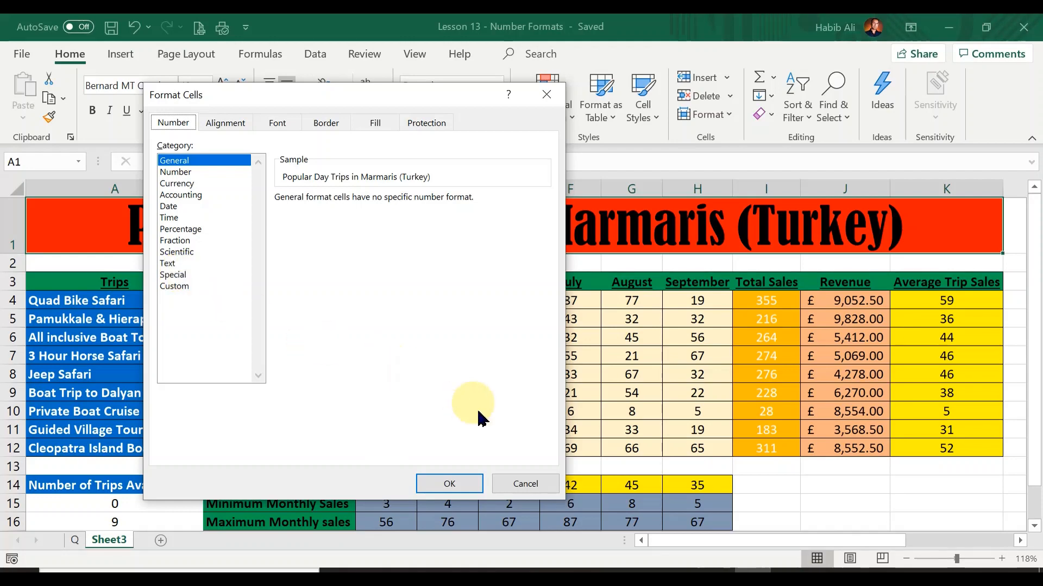
click(465, 482)
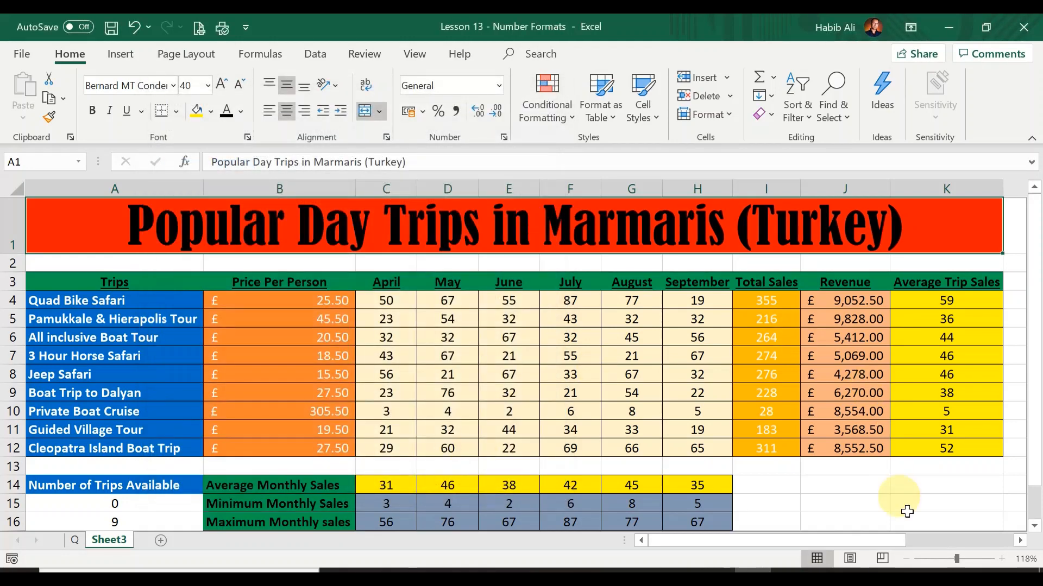
Step: Enter the date 22/12 in the first cell under the Date heading
drag(891, 540, 1005, 551)
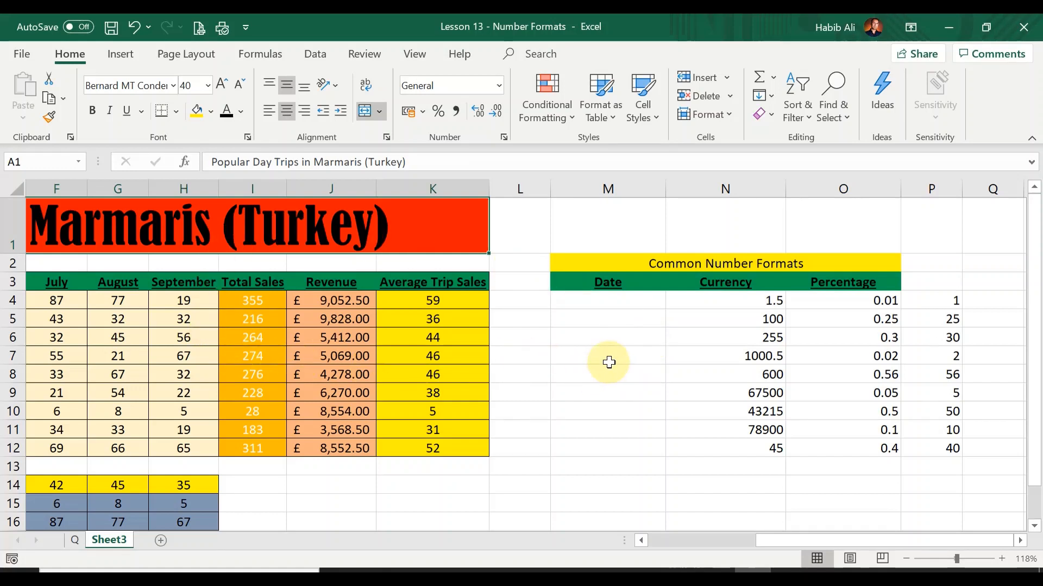
click(614, 300)
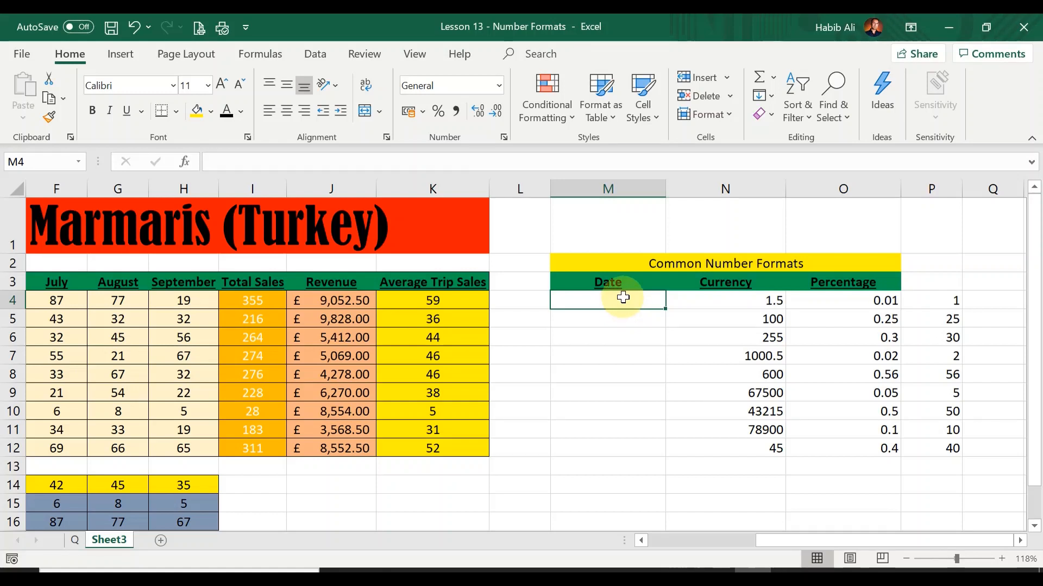
text(22)
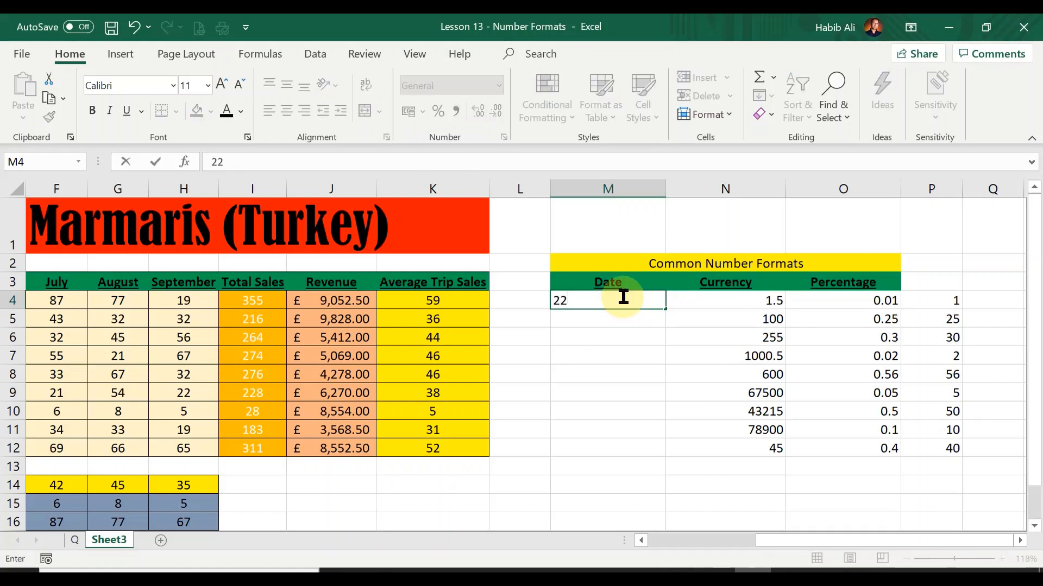
text(/12)
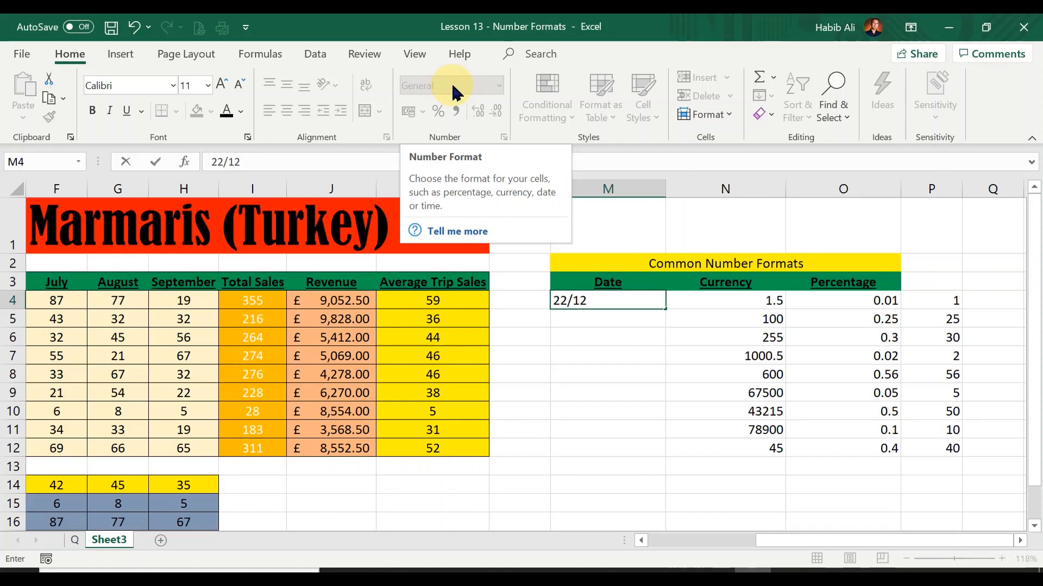
key(Return)
key(Up)
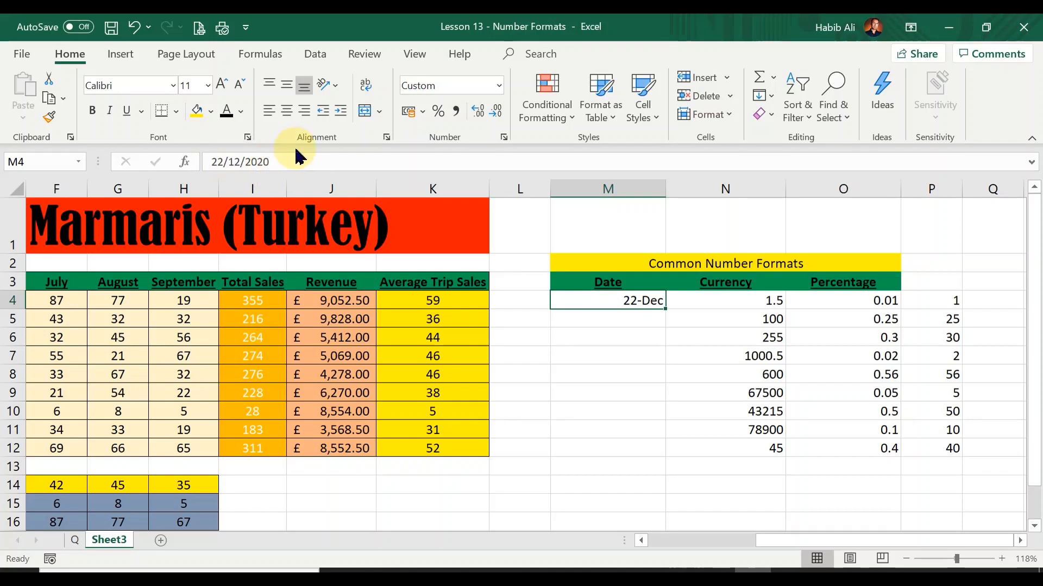
Step: Apply the Short Date format to that date and fill the dates down the column to row 15
click(499, 86)
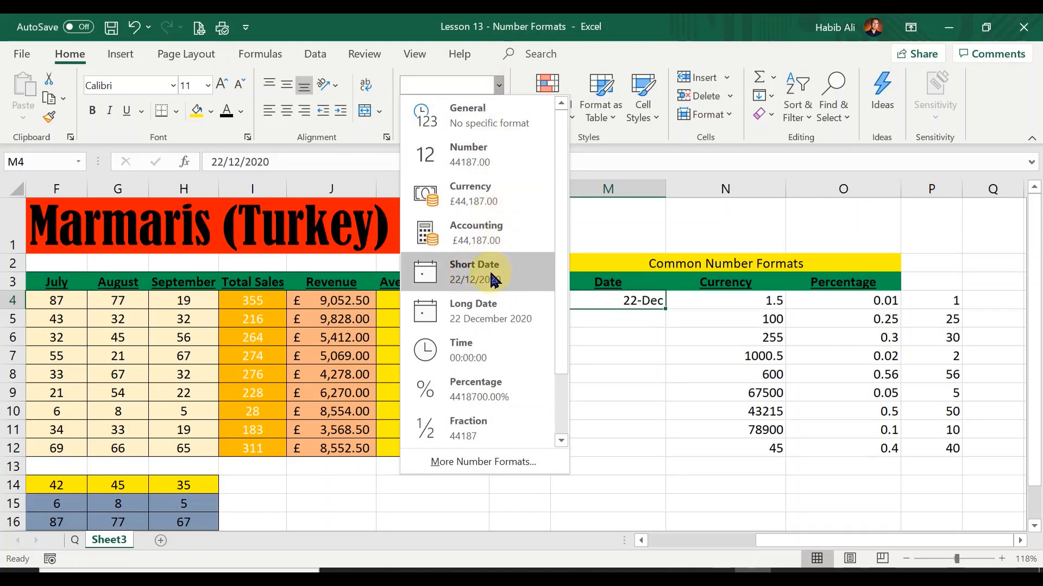
click(511, 280)
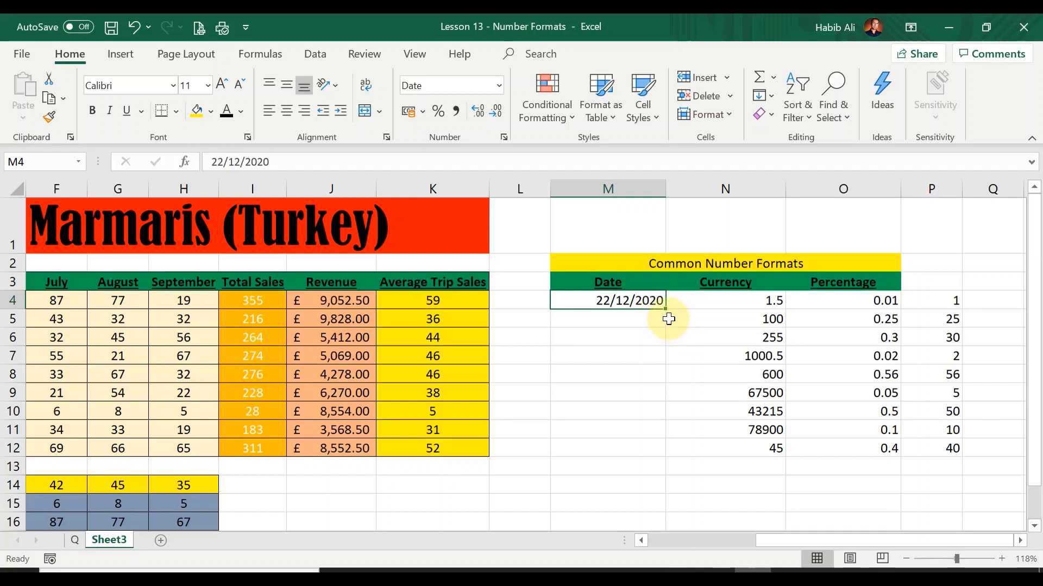
drag(662, 309, 654, 451)
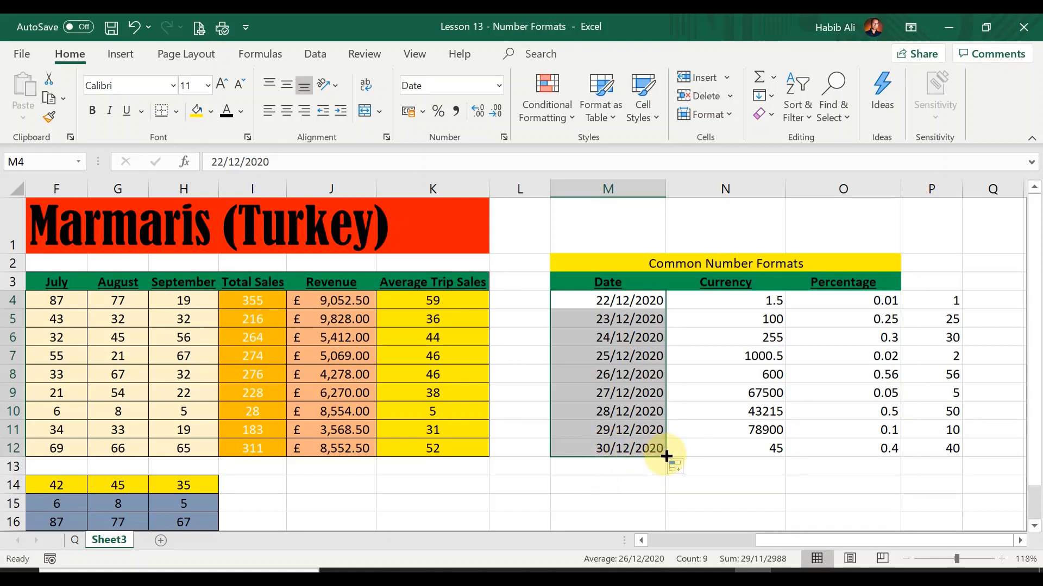
drag(666, 457, 654, 505)
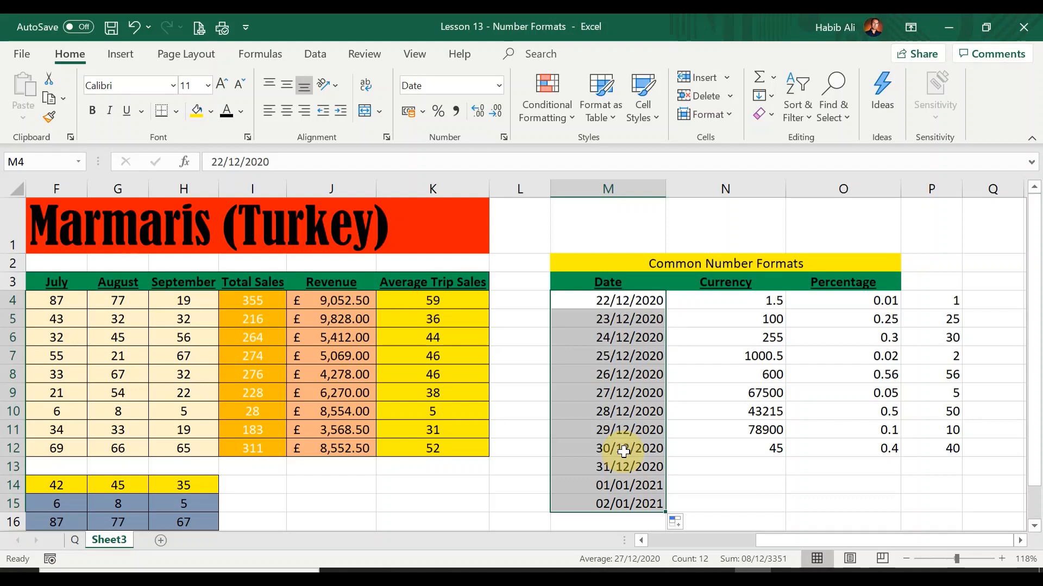
Step: Format the values under the Currency heading as Currency with 2 decimal places and the £ symbol
click(733, 303)
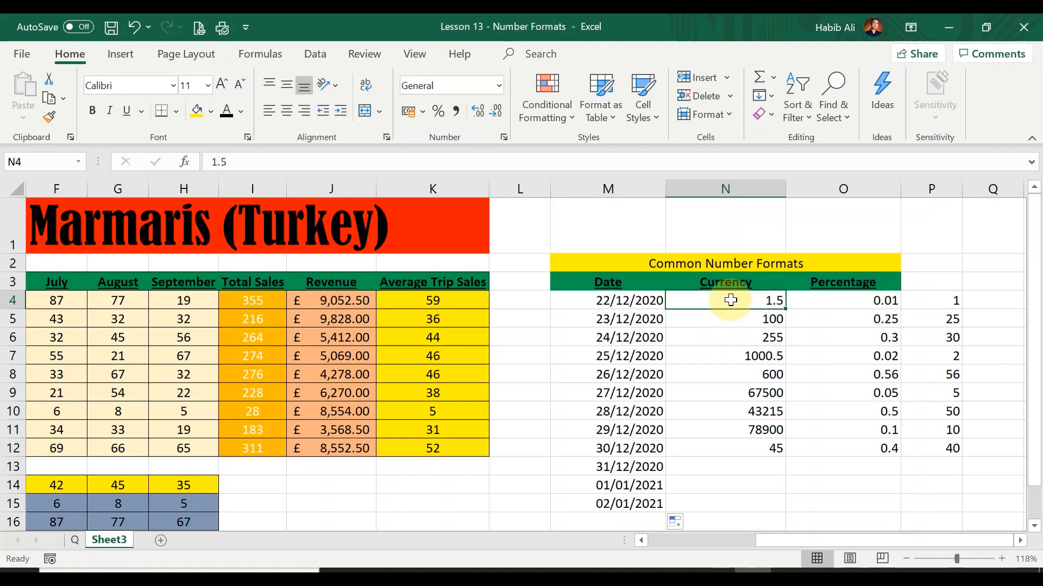
drag(730, 298, 741, 450)
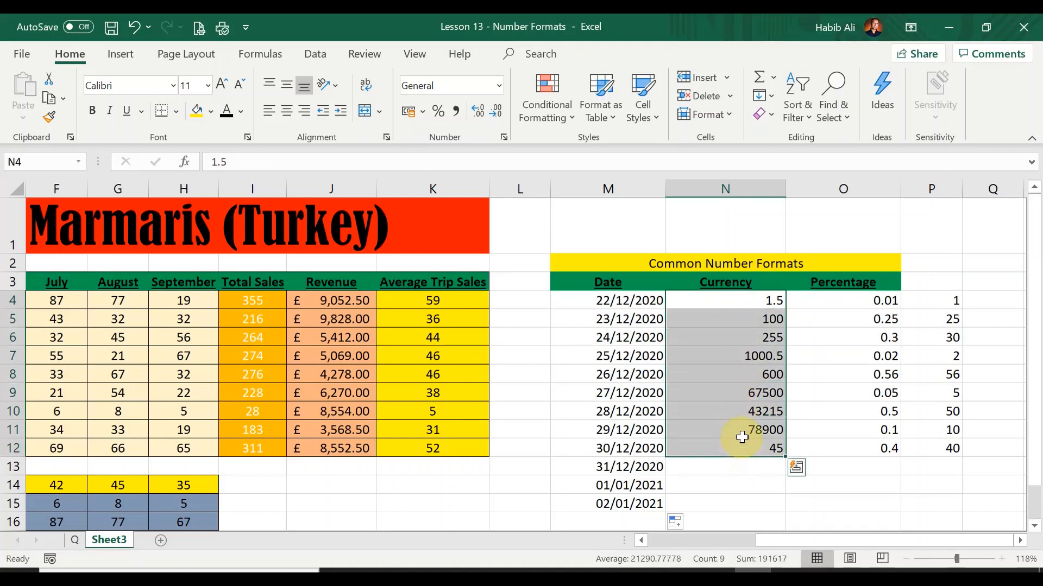
click(499, 98)
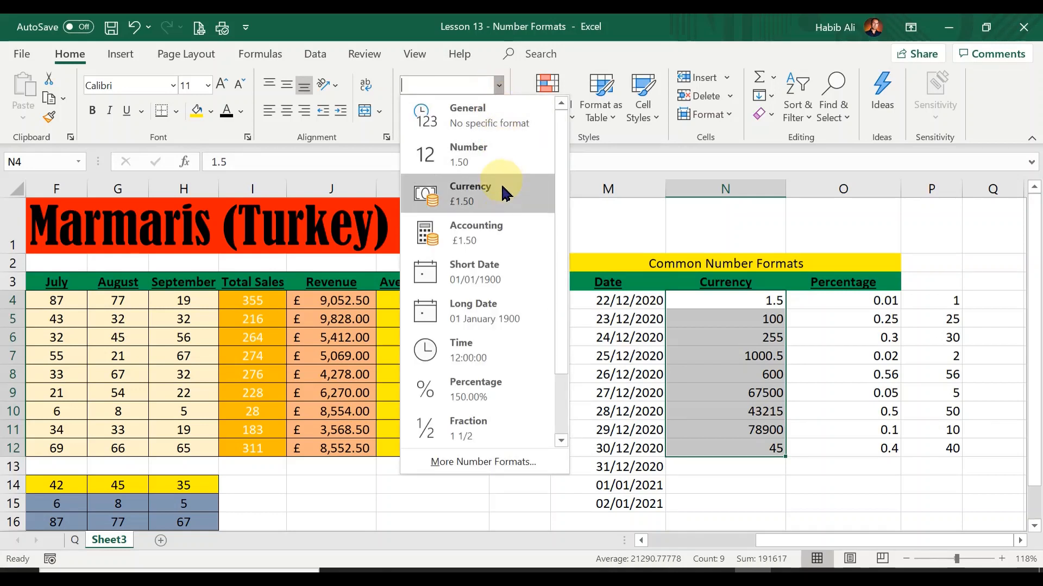
click(520, 92)
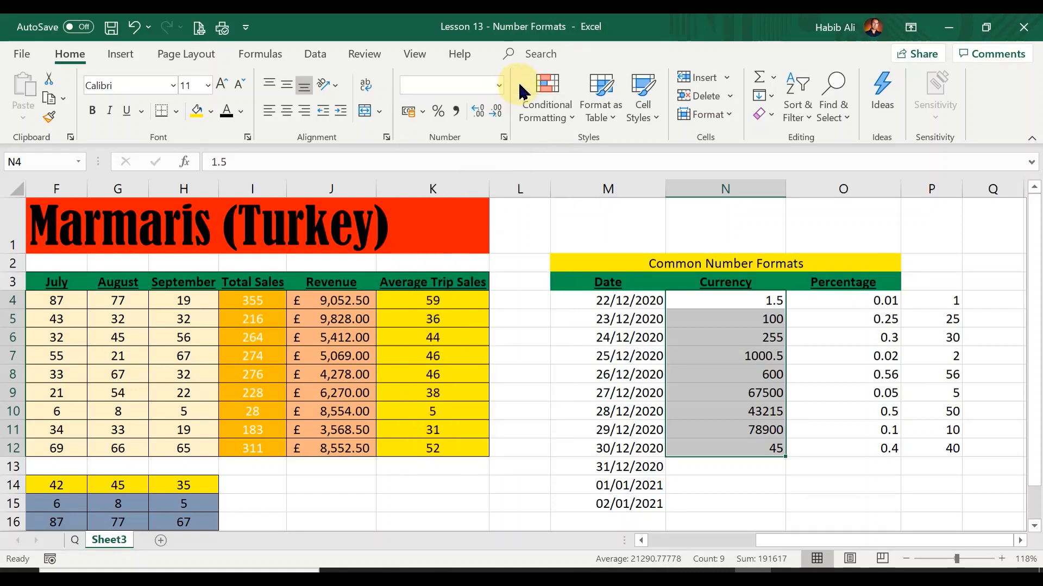
click(522, 93)
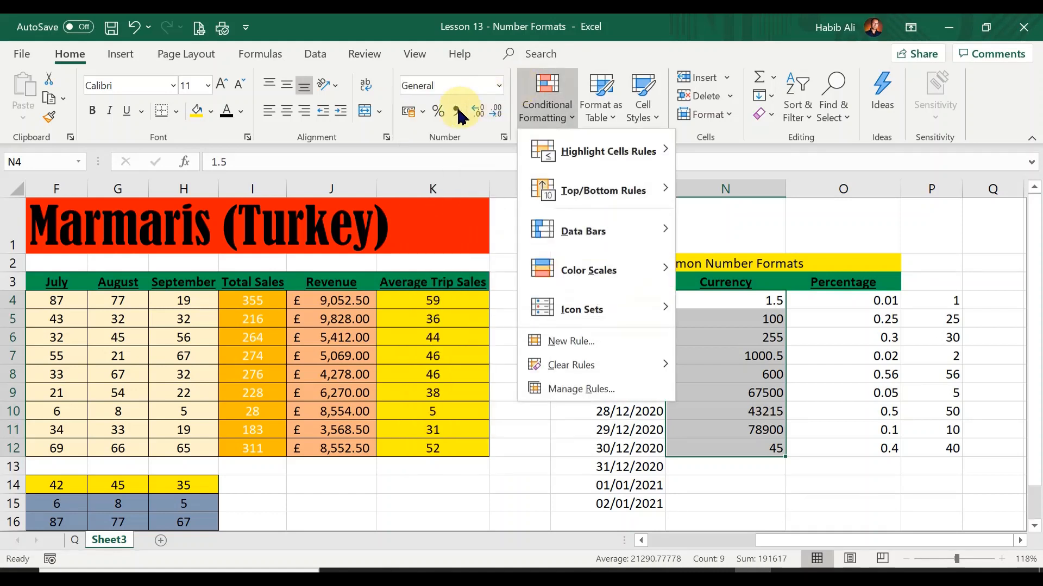
click(406, 142)
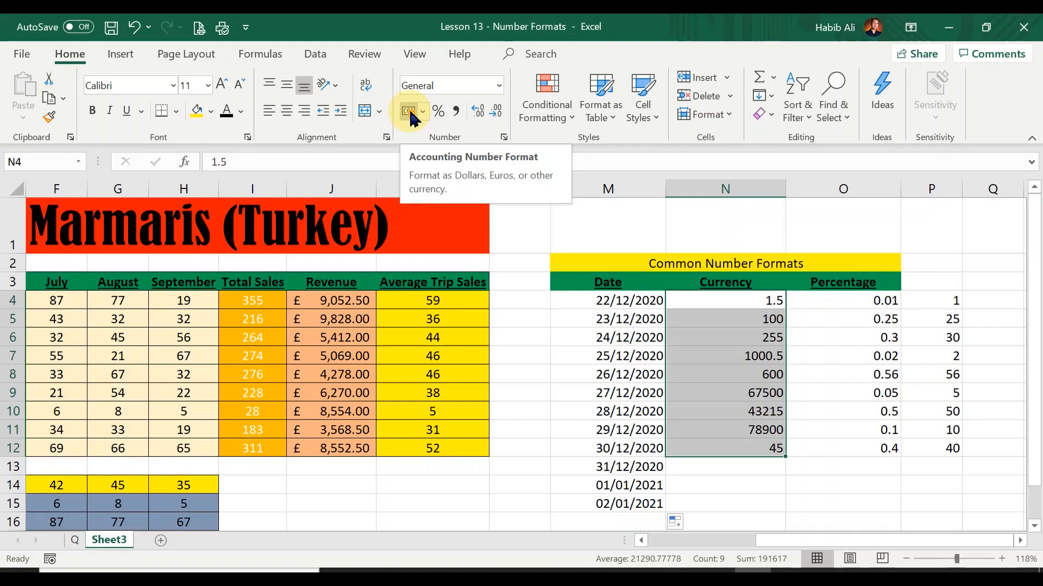
click(504, 139)
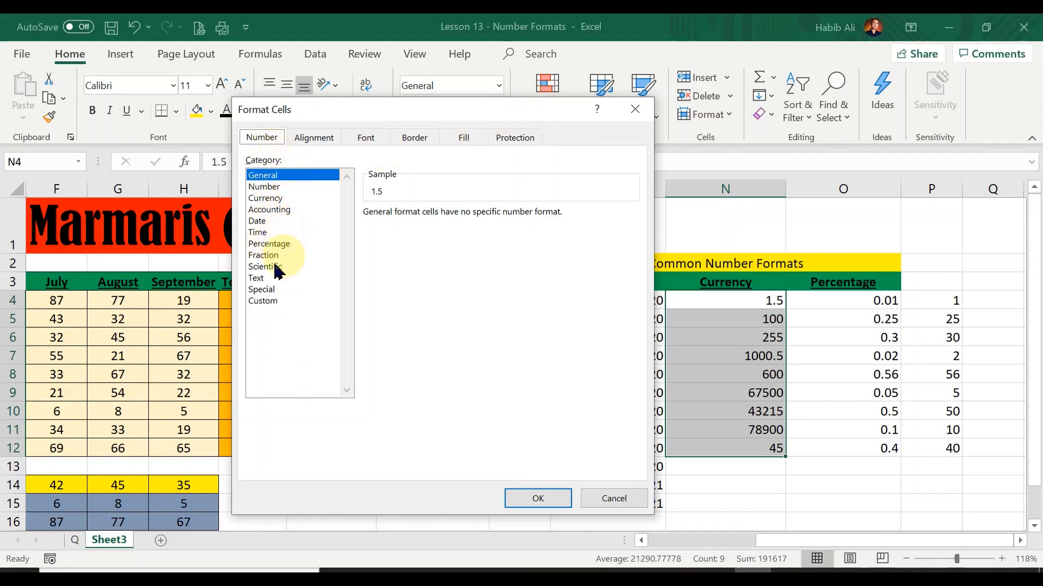
click(277, 199)
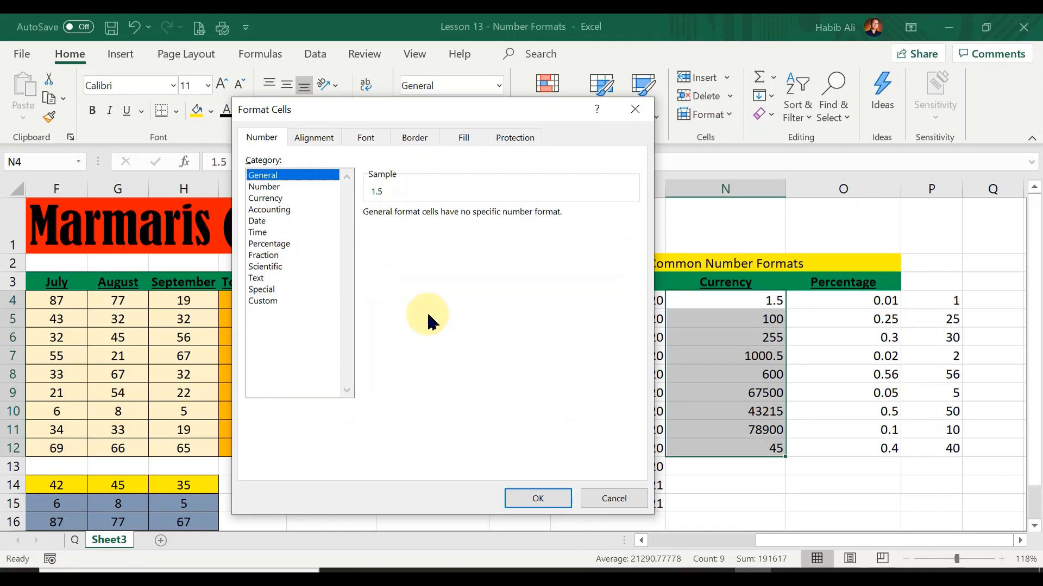
click(265, 199)
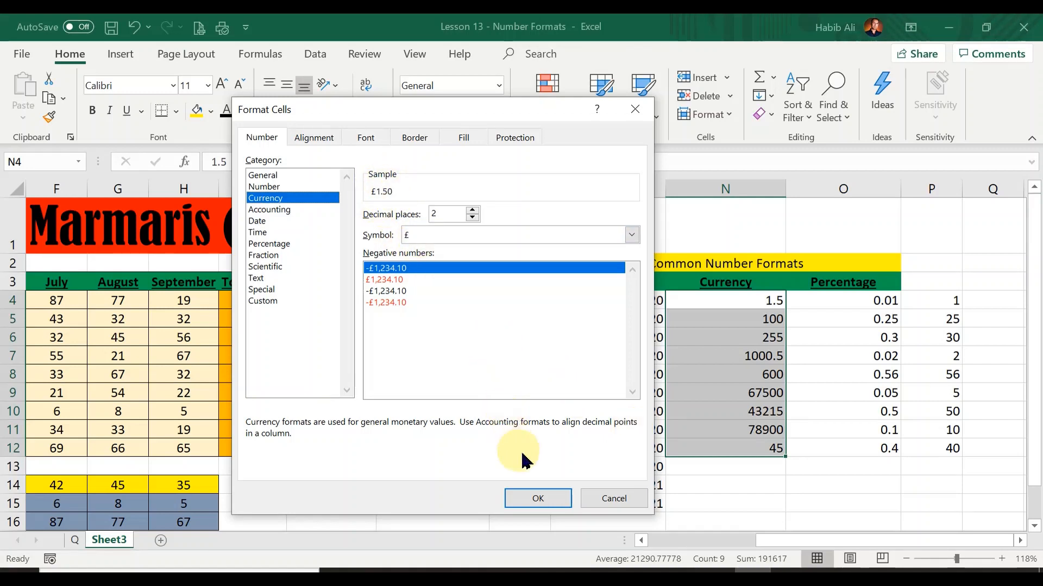
click(554, 505)
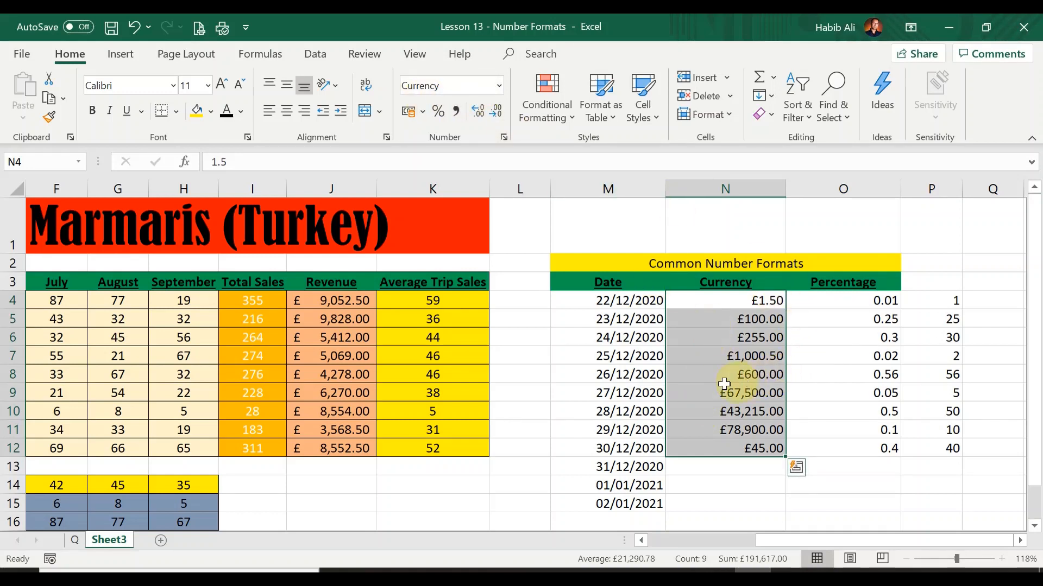
click(713, 371)
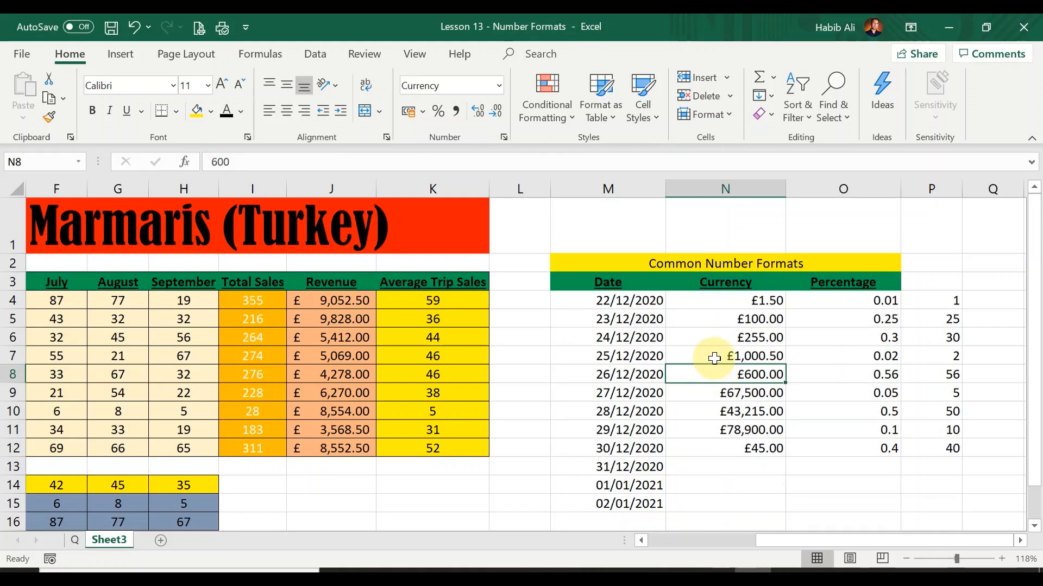
click(851, 303)
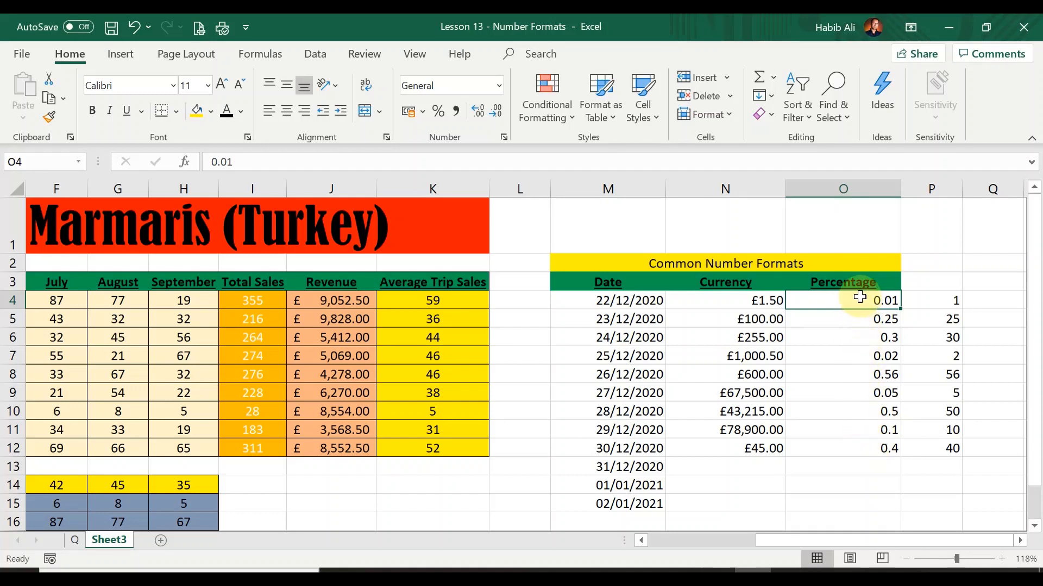
drag(863, 302, 861, 443)
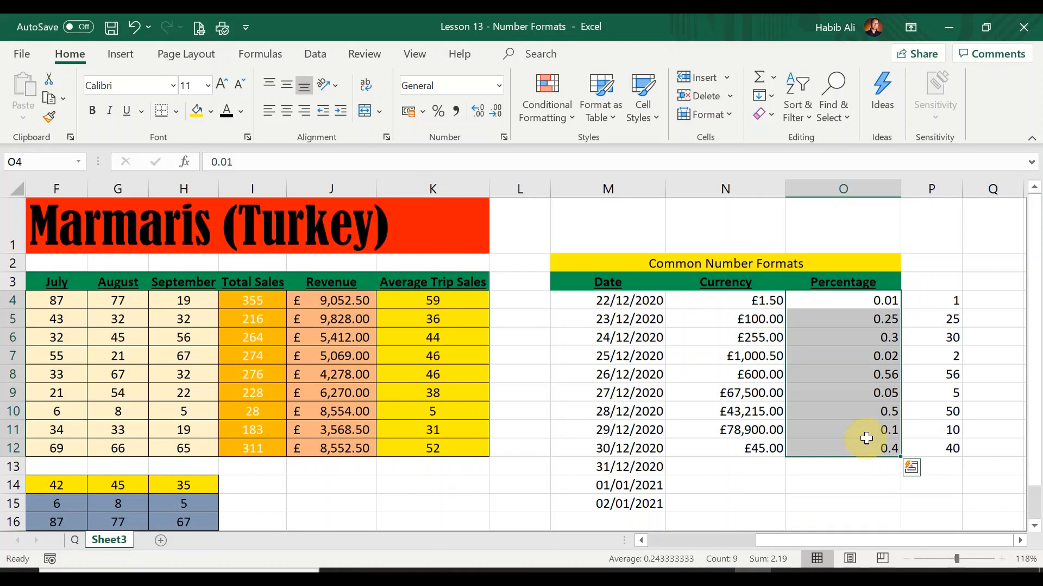
click(848, 300)
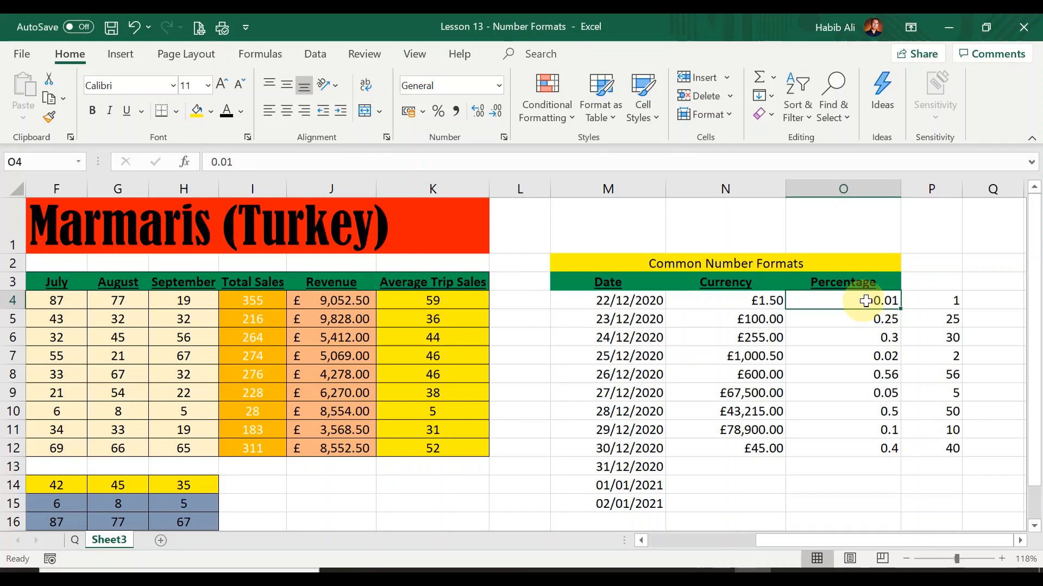
click(932, 299)
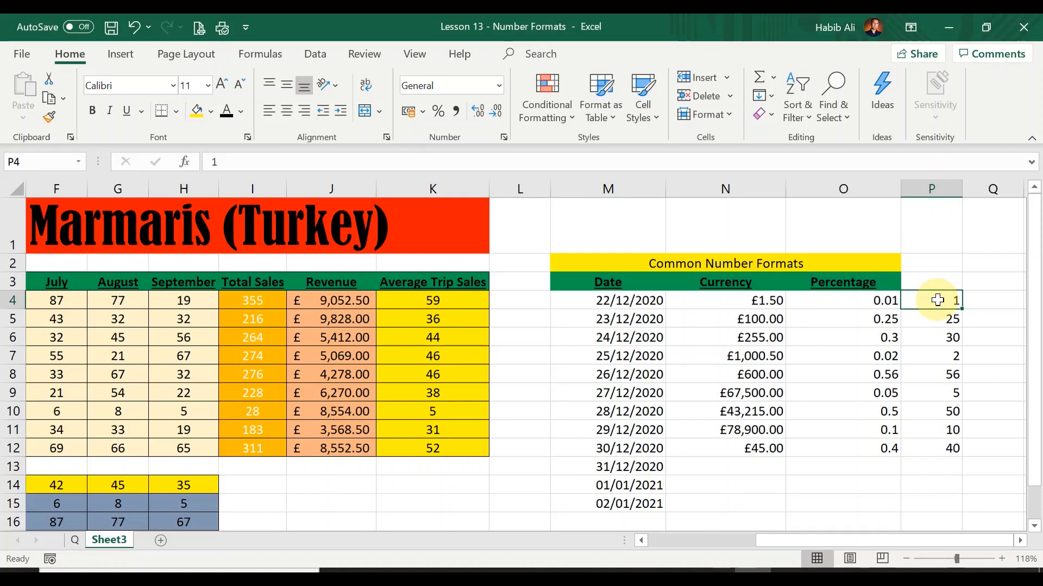
Step: Format the values under the Percentage heading, O4 to O12, as Percentage with 0 decimal places
click(850, 302)
drag(849, 301, 856, 439)
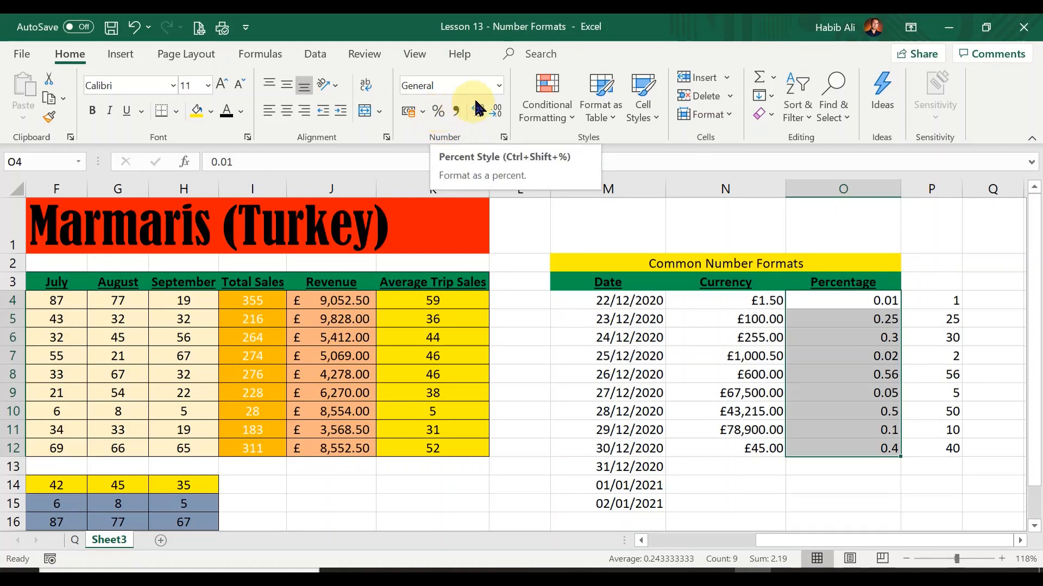
click(499, 86)
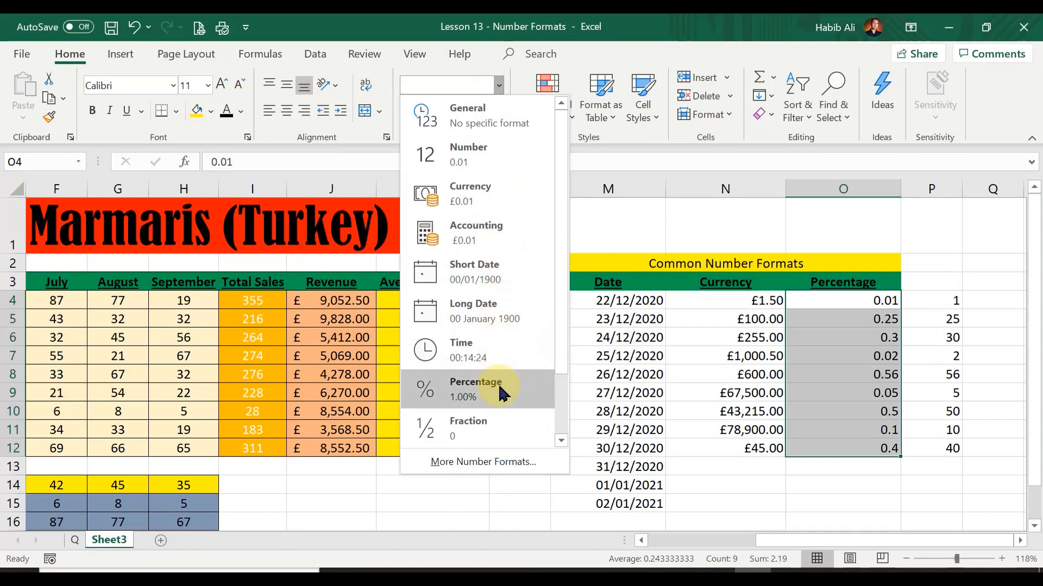
click(524, 87)
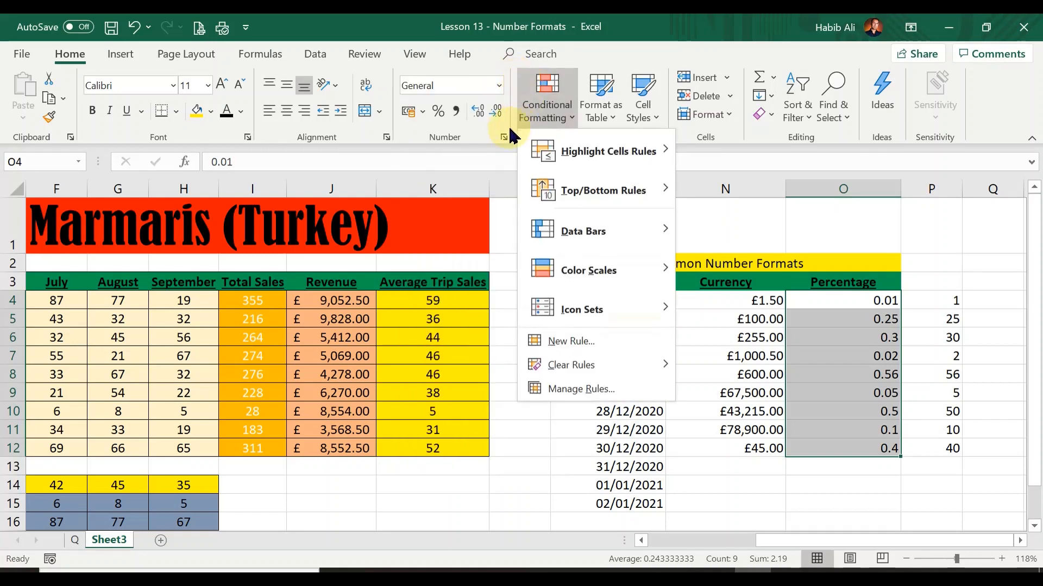
click(494, 139)
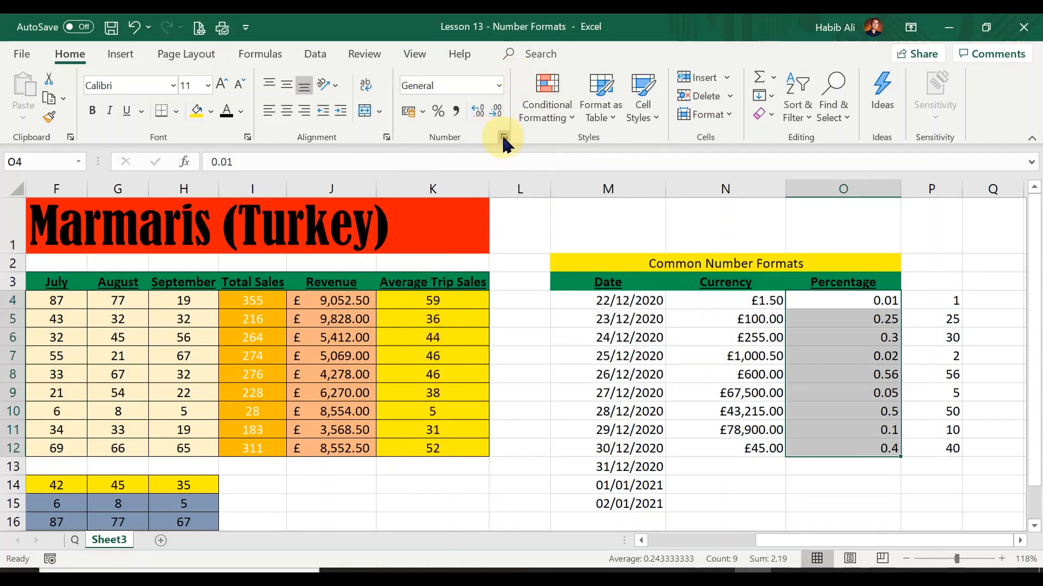
click(504, 139)
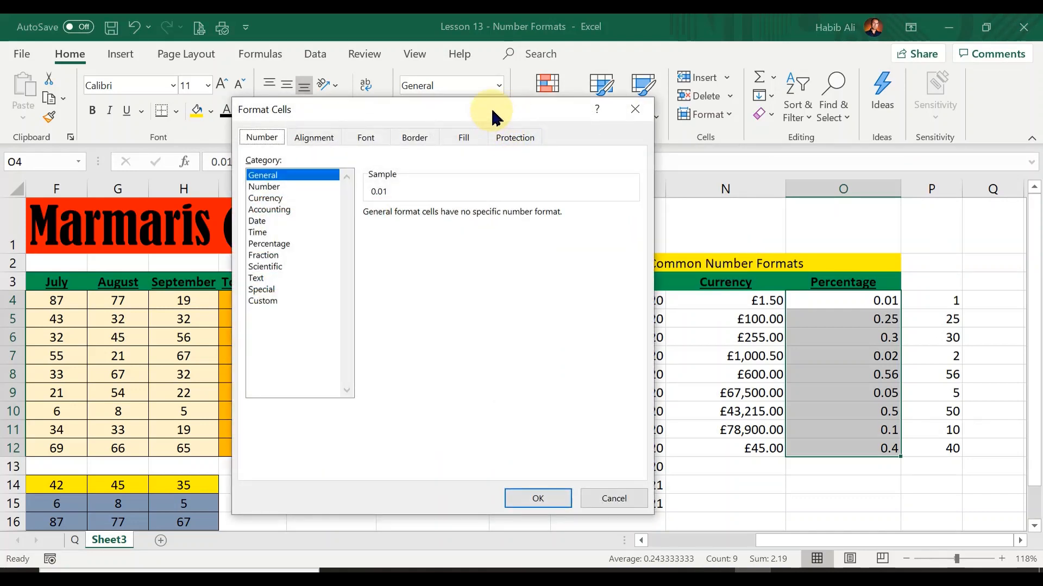
drag(493, 116, 530, 122)
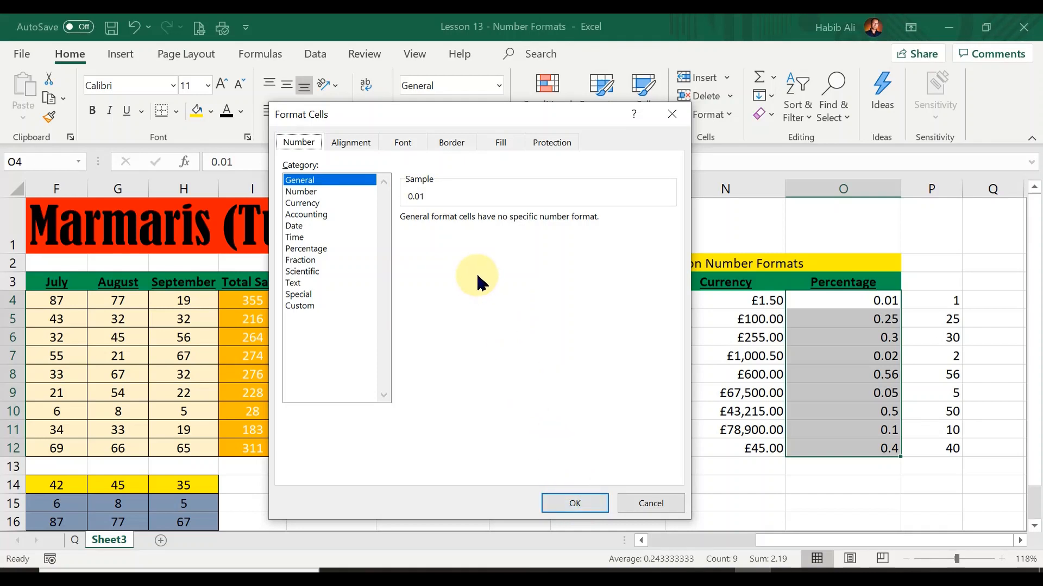
click(308, 249)
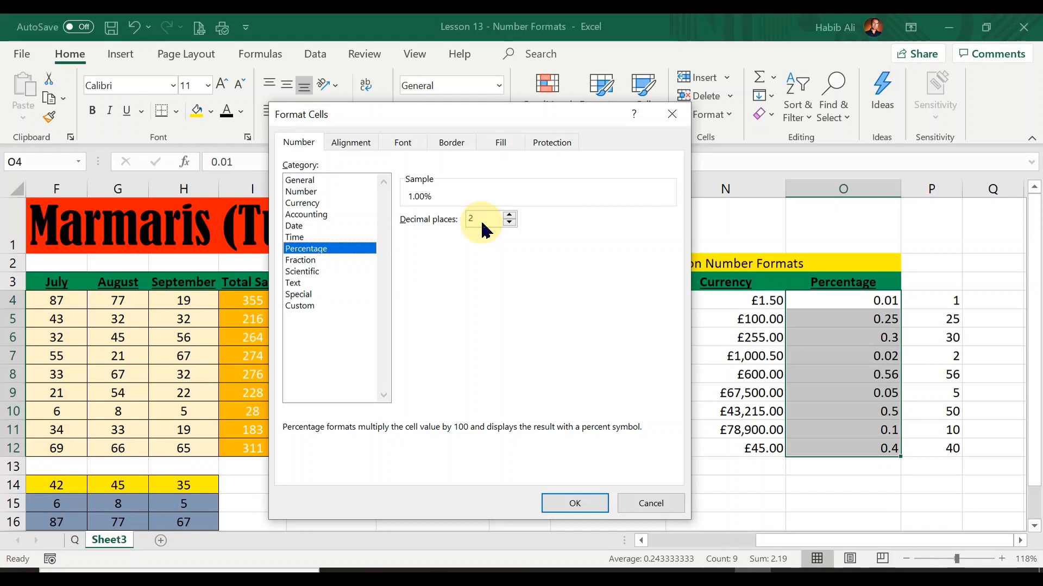
click(510, 223)
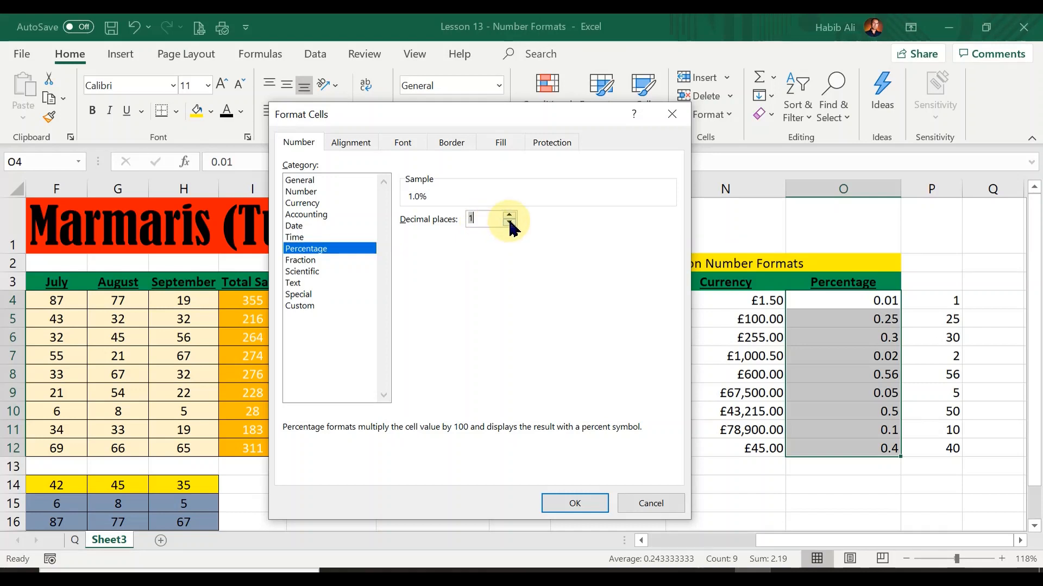
click(510, 222)
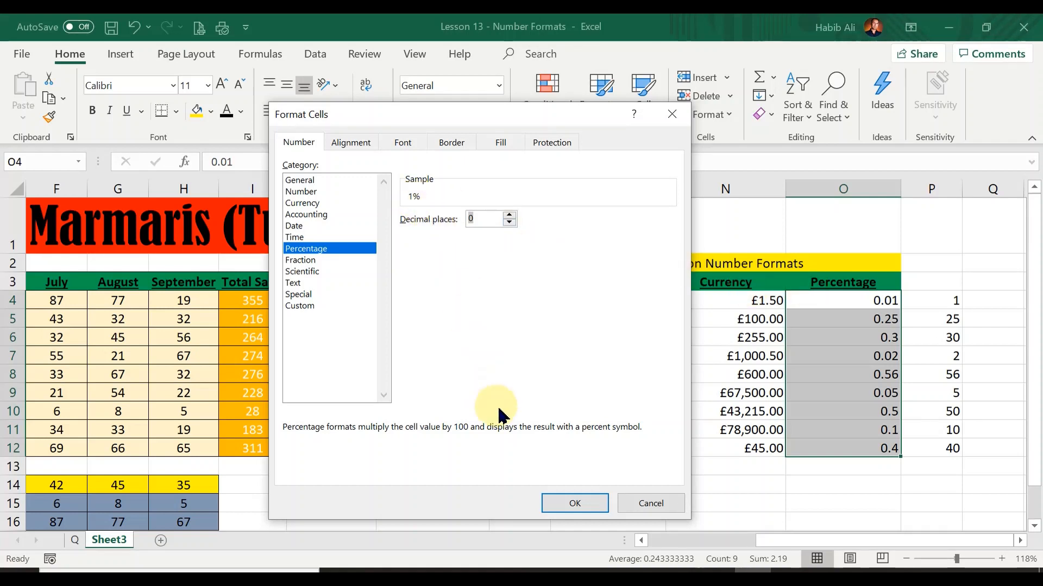
click(577, 504)
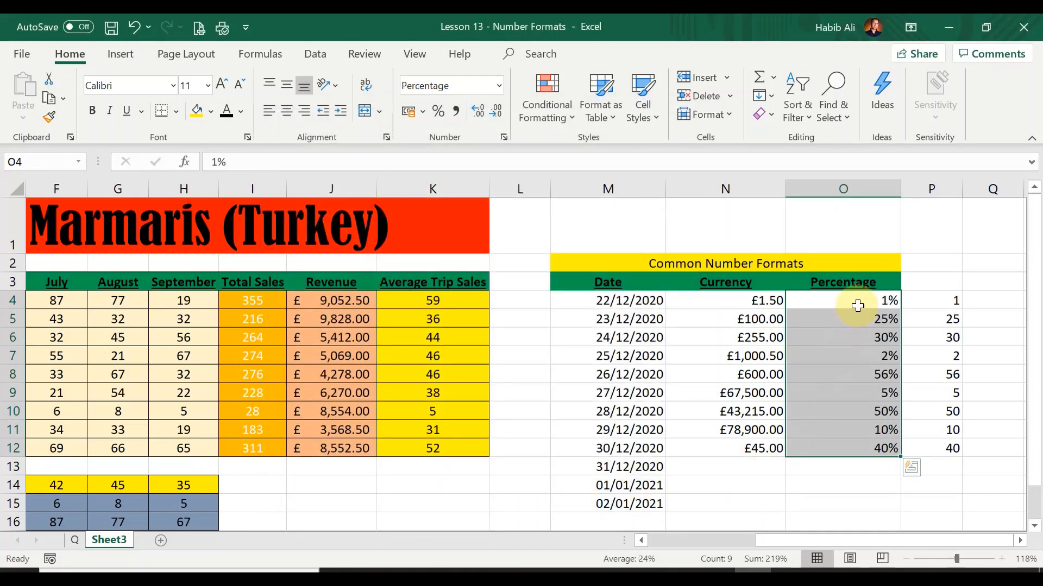
Step: Format the whole numbers in P4 to P12 as Percentage with 0 decimal places
click(857, 303)
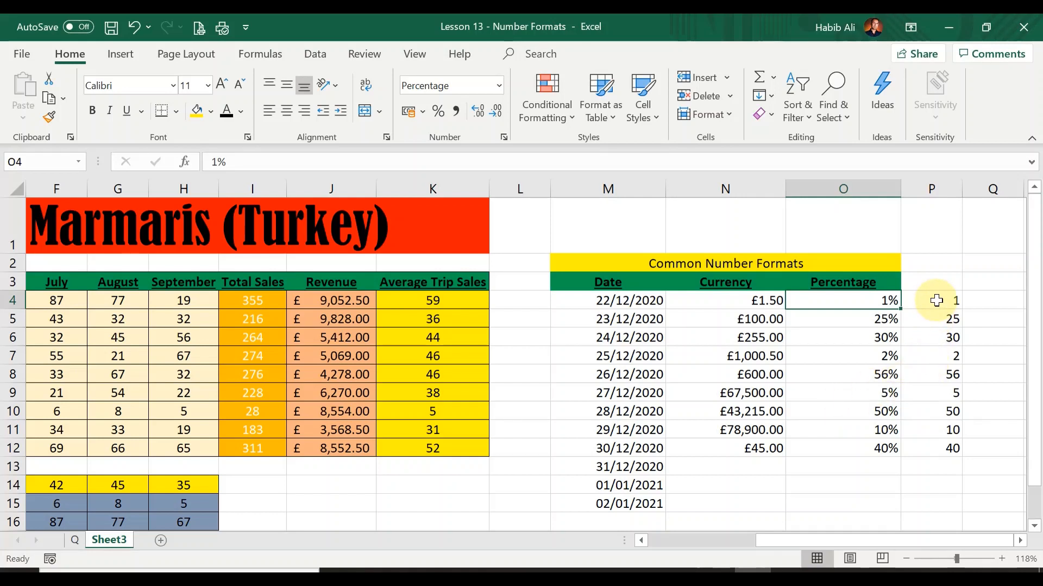
click(1020, 541)
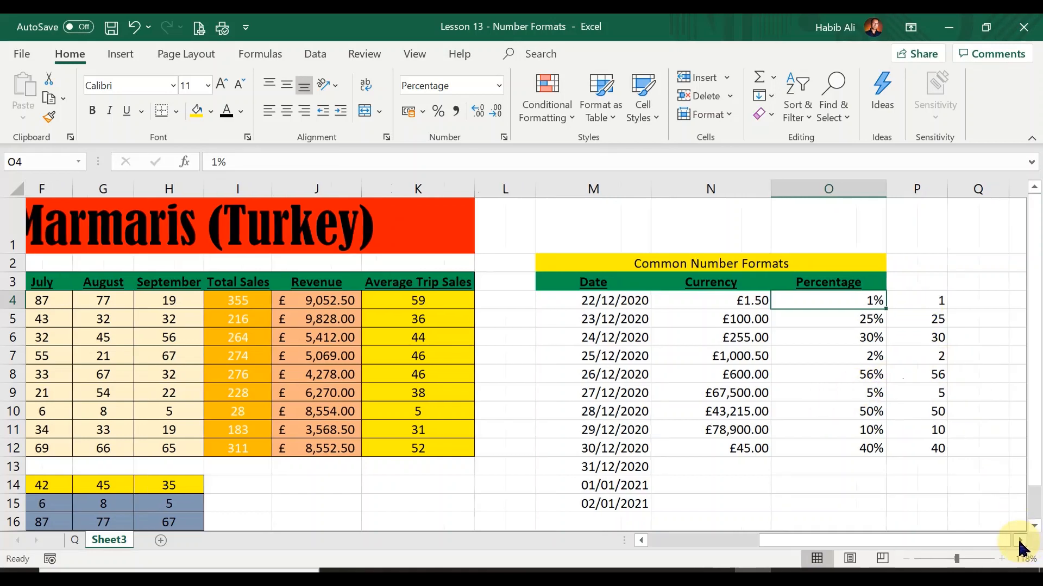
click(1020, 542)
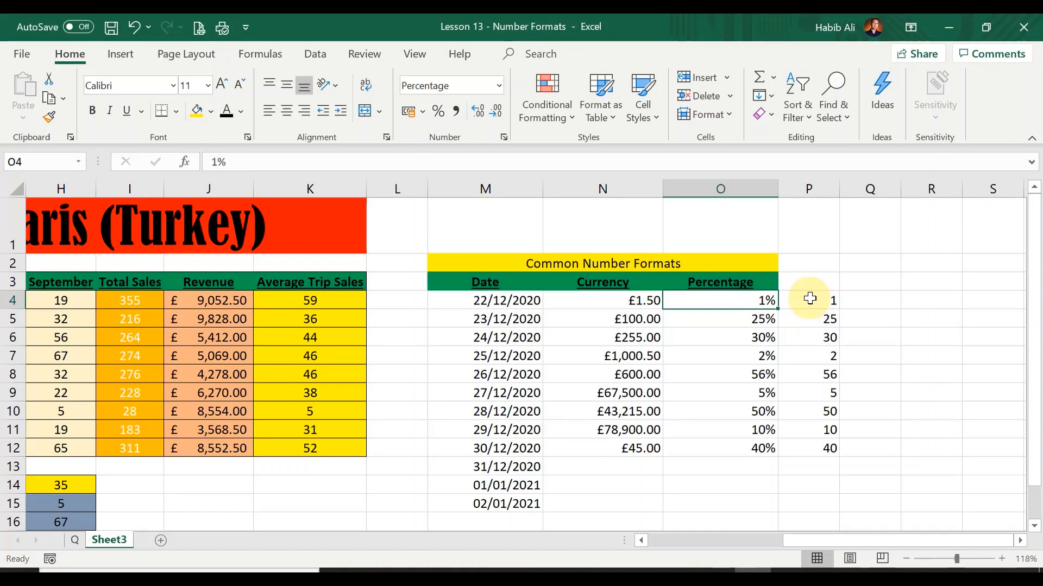
click(810, 298)
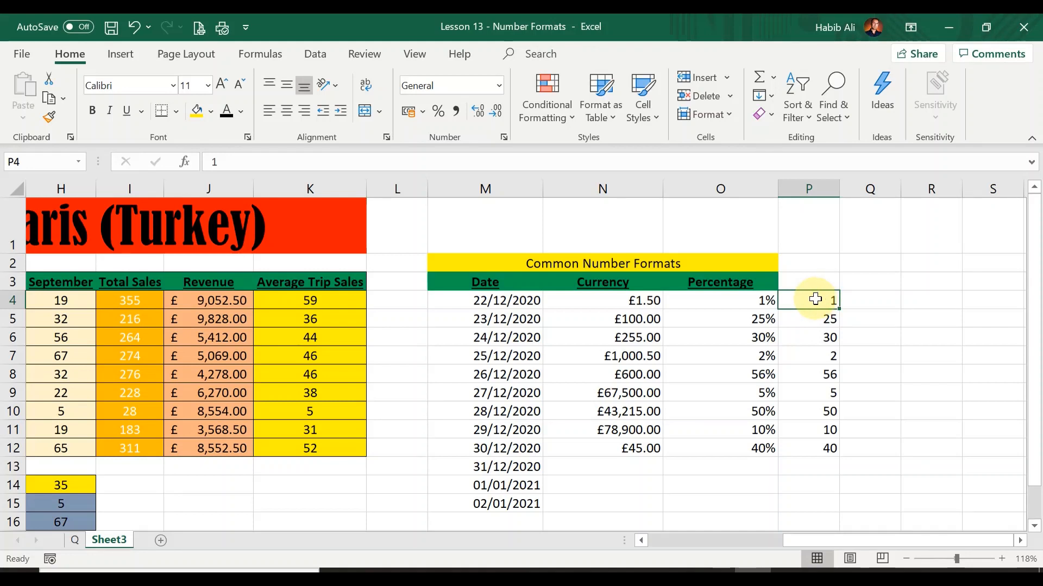
drag(815, 299, 817, 441)
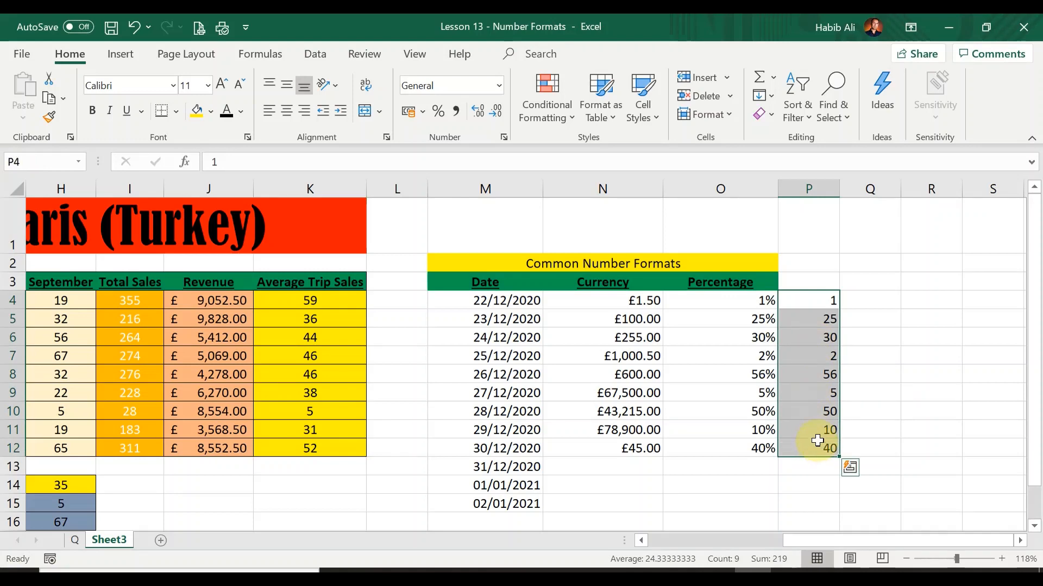
click(505, 140)
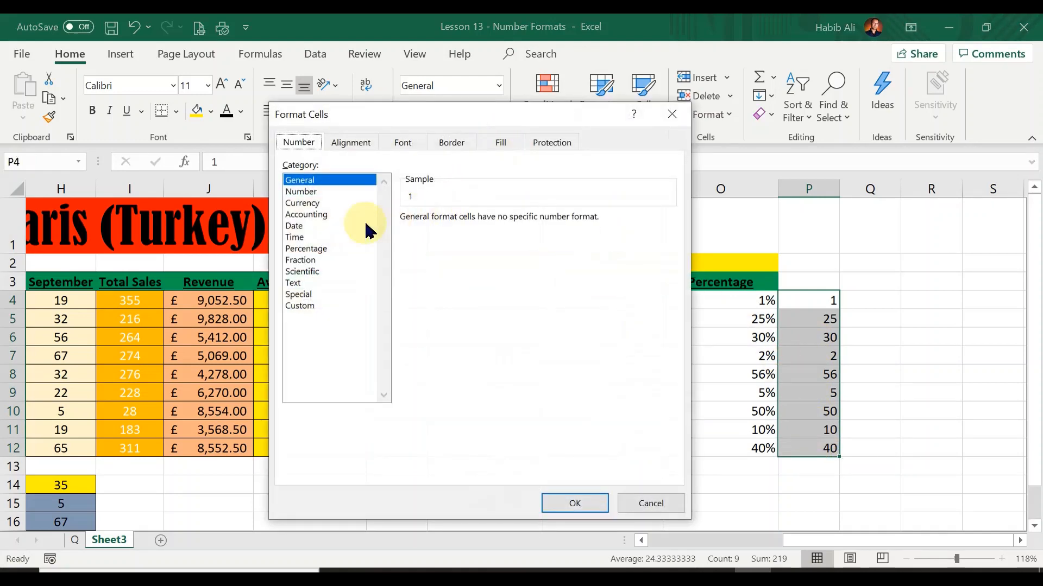
click(312, 250)
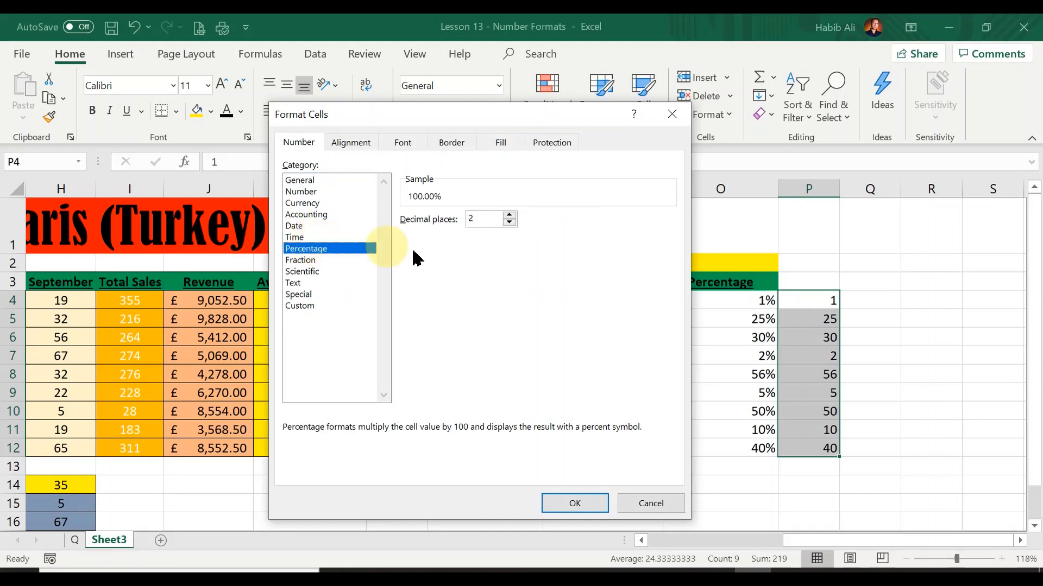
click(511, 223)
click(511, 223)
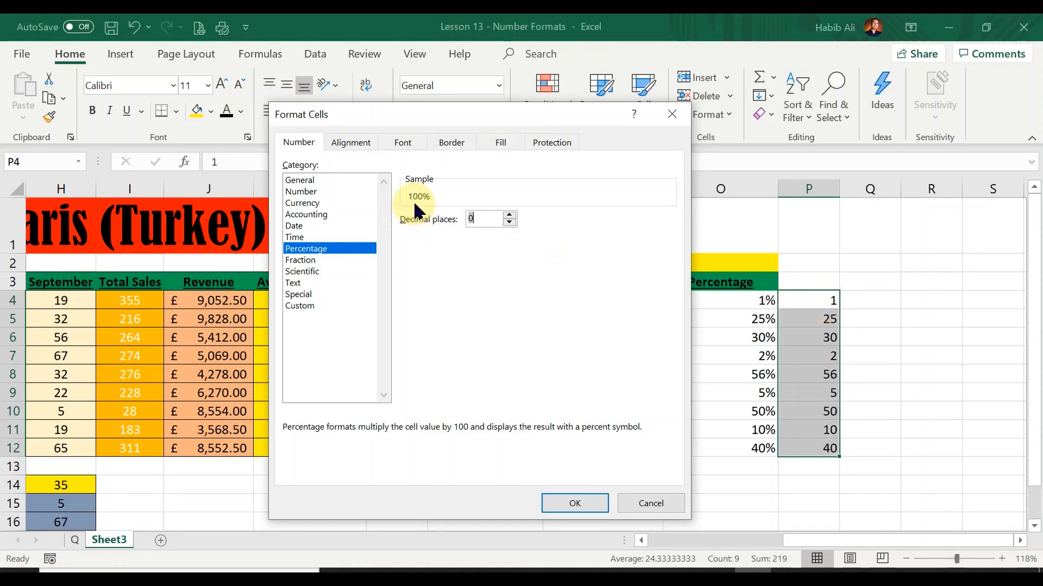
click(591, 506)
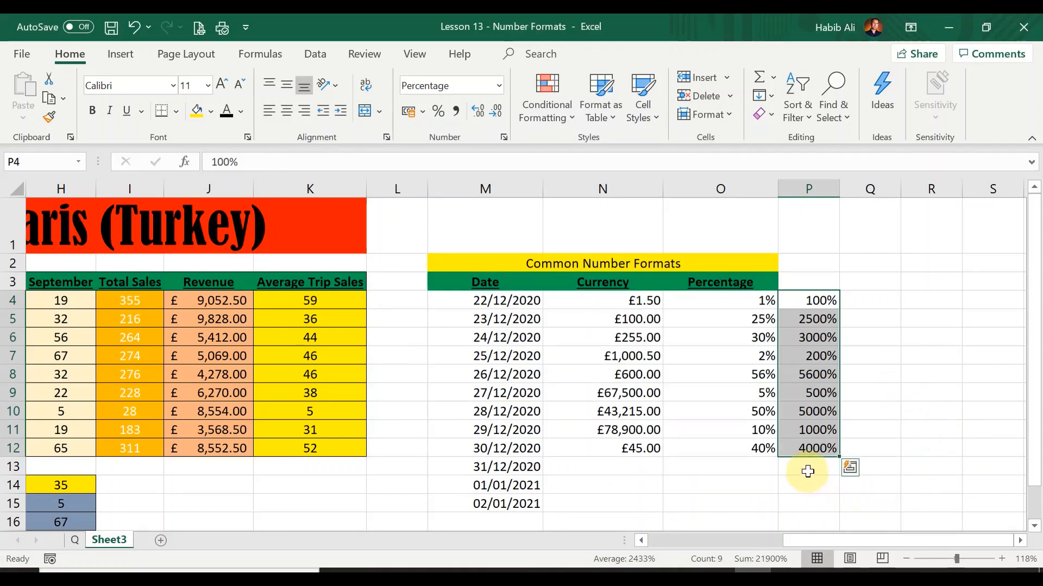
Step: Enter 1% in cell Q4
click(863, 447)
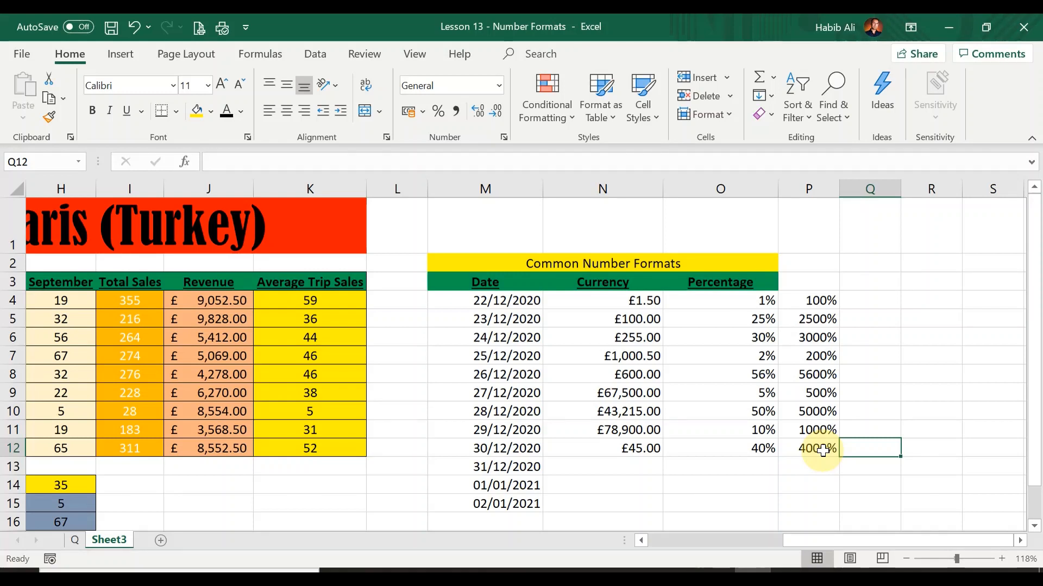
click(873, 303)
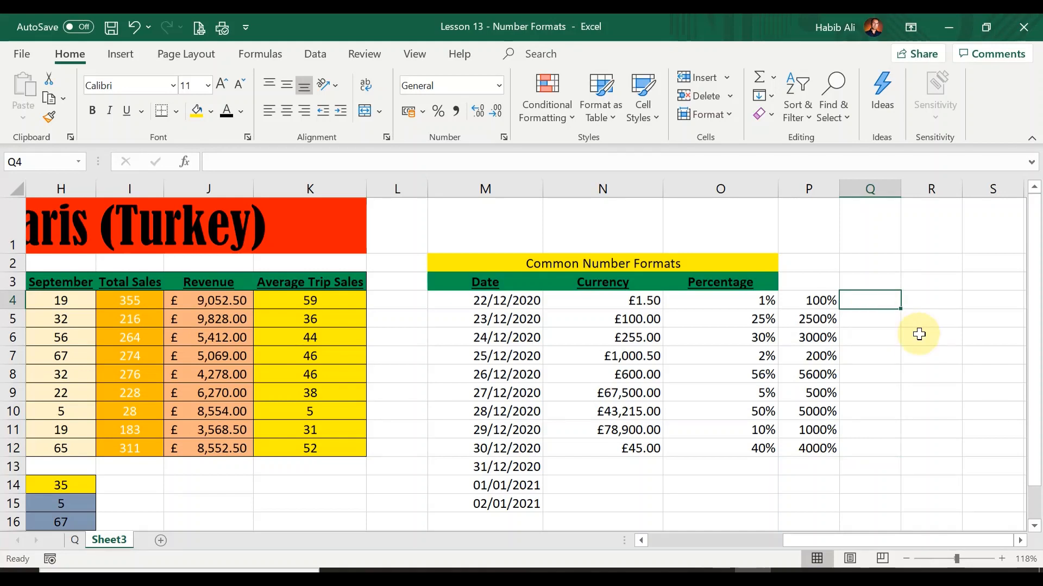
text(1)
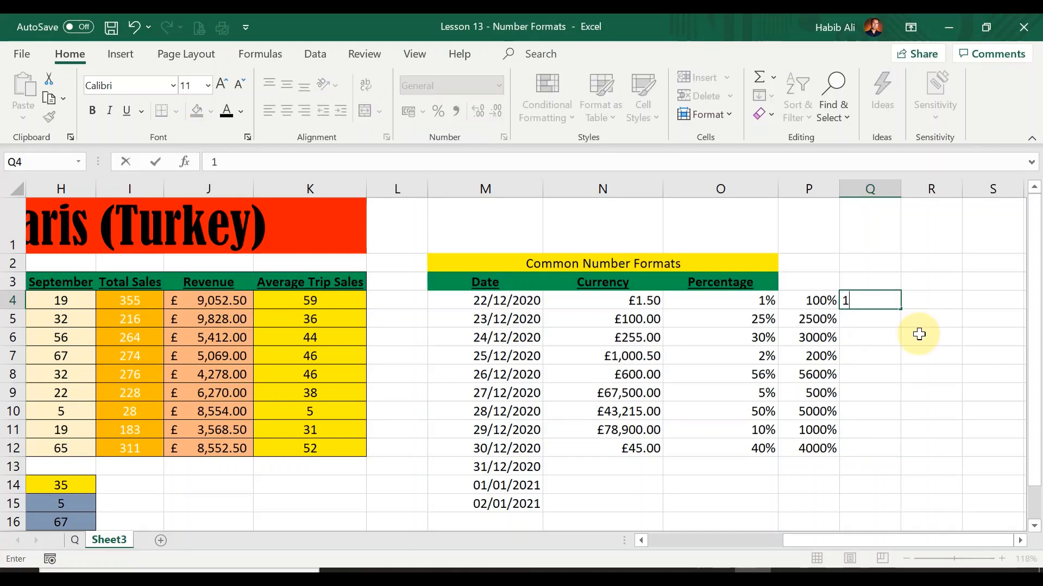
text(%)
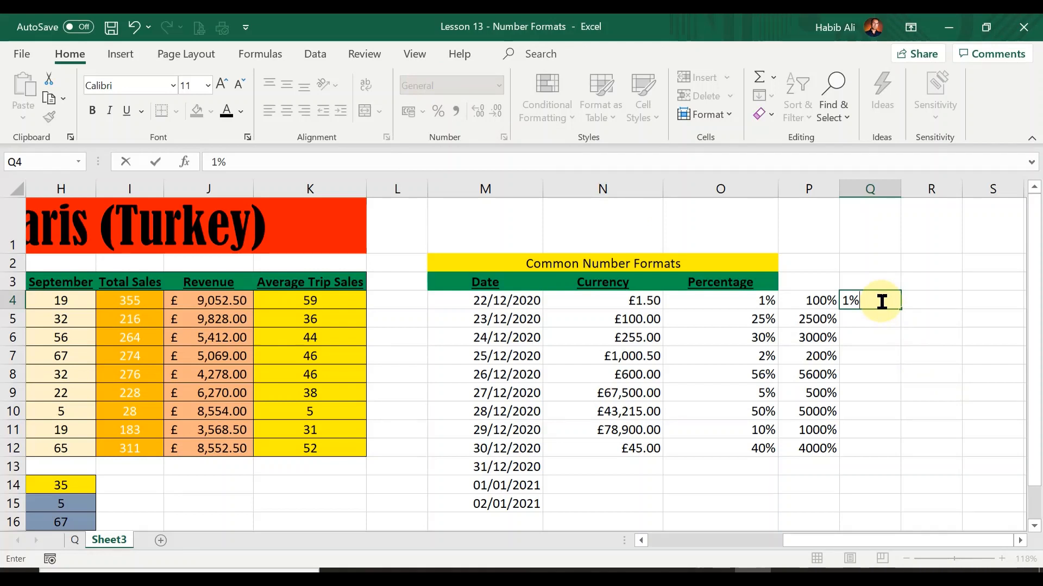
key(Return)
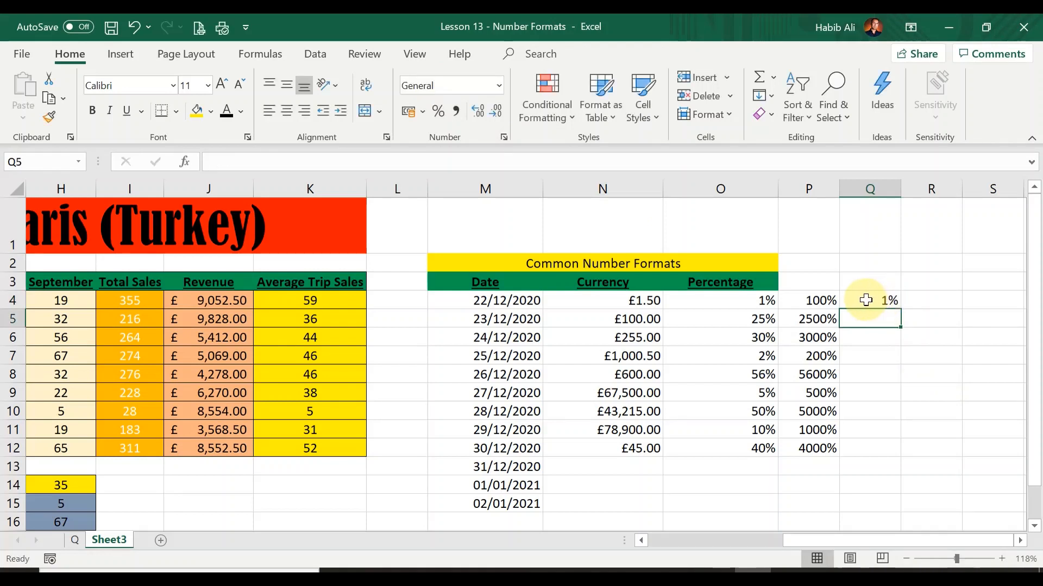
Step: Reset the number format of O4 to P12 to General
click(861, 299)
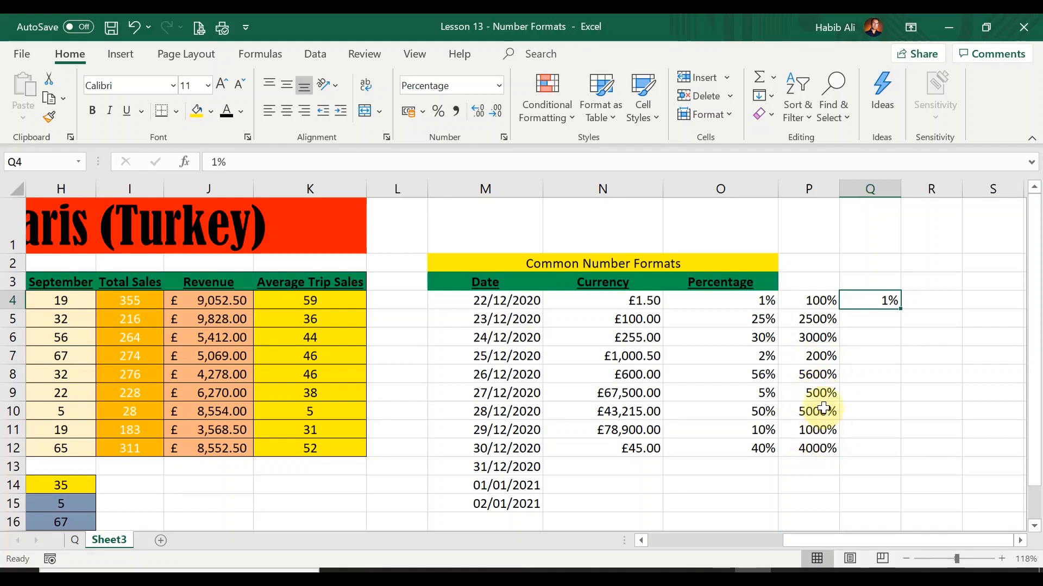
click(806, 301)
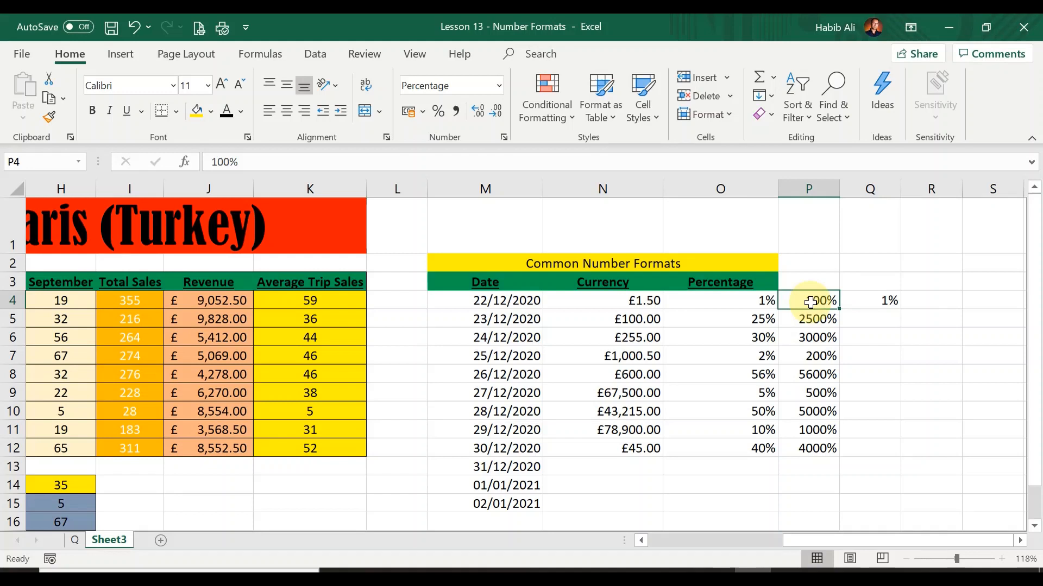
click(748, 299)
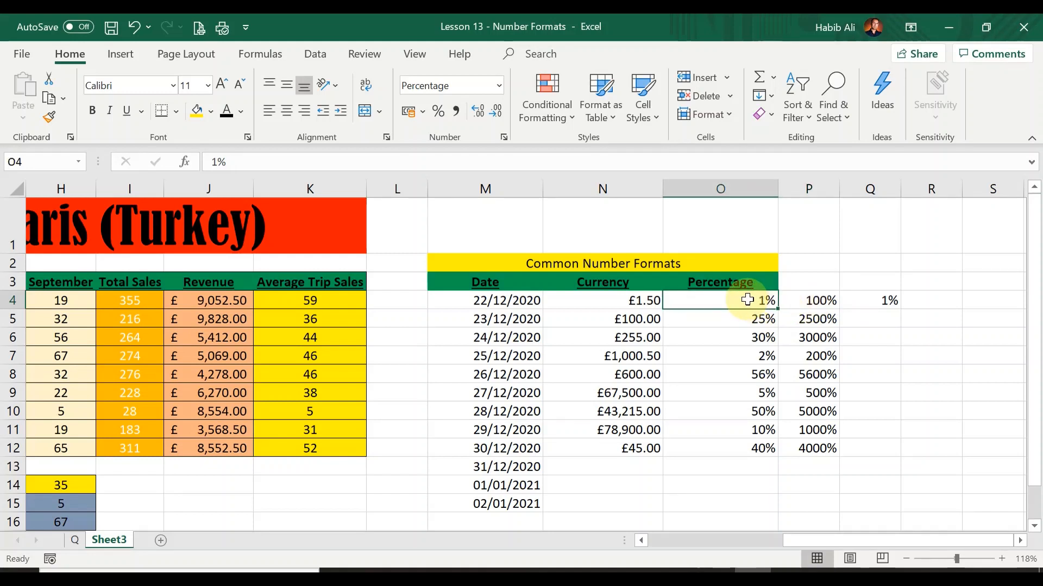
drag(747, 299, 820, 448)
click(498, 85)
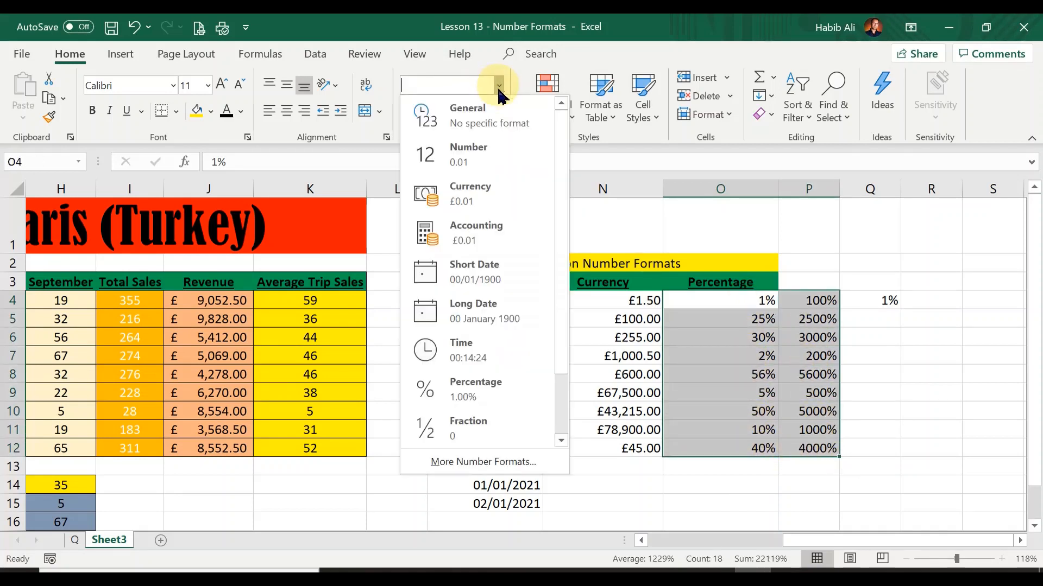
click(494, 117)
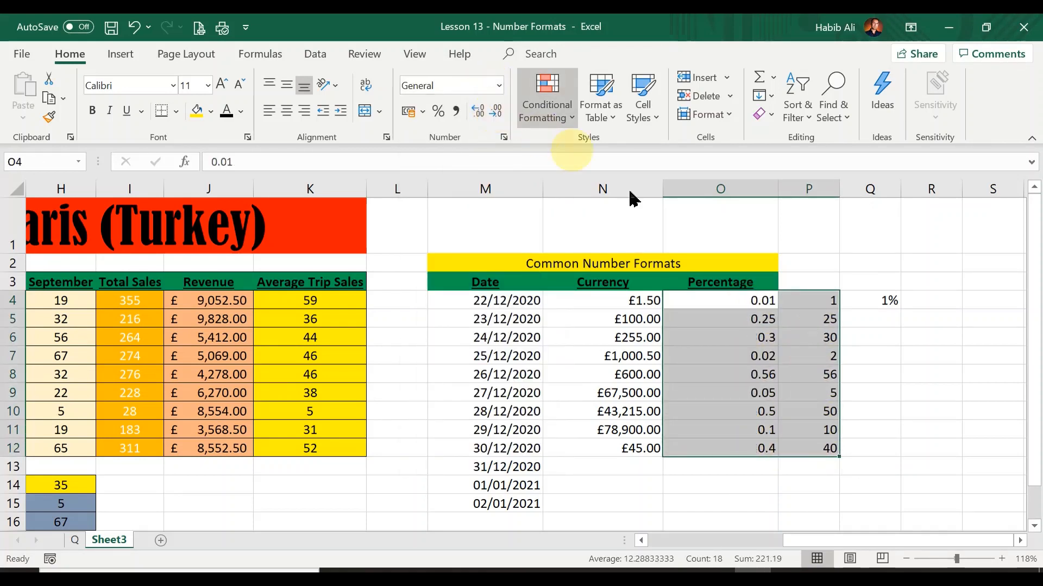
Step: Set the Price Per Person values in B4 to B12 to General format
click(809, 357)
click(730, 299)
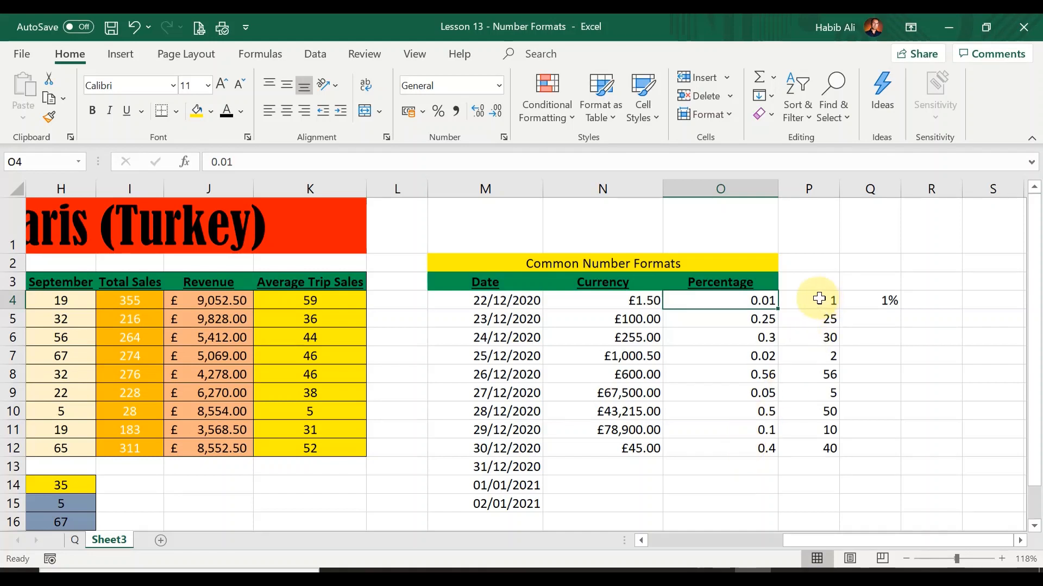
drag(815, 299, 828, 448)
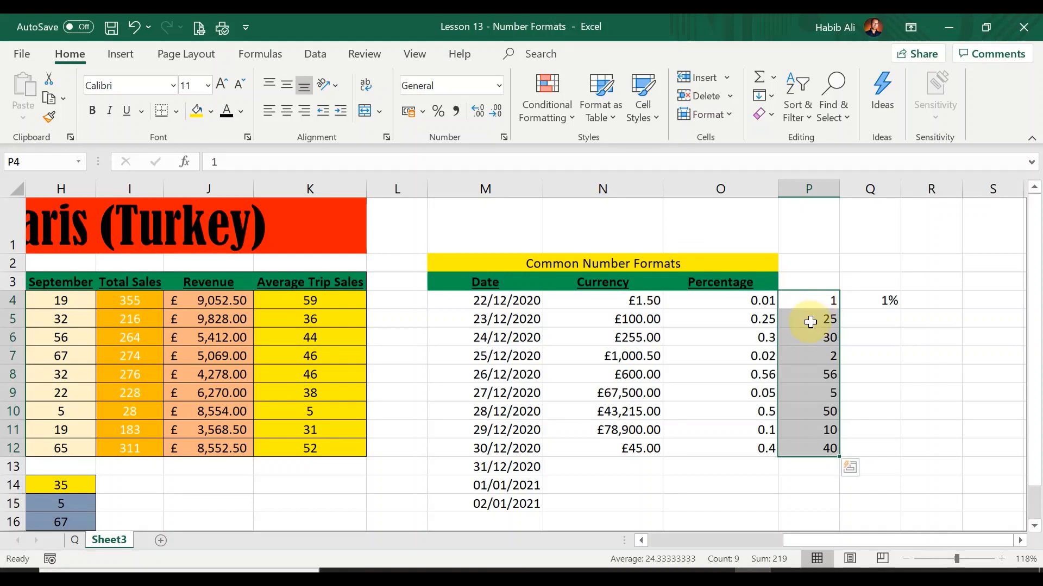
drag(797, 543, 663, 543)
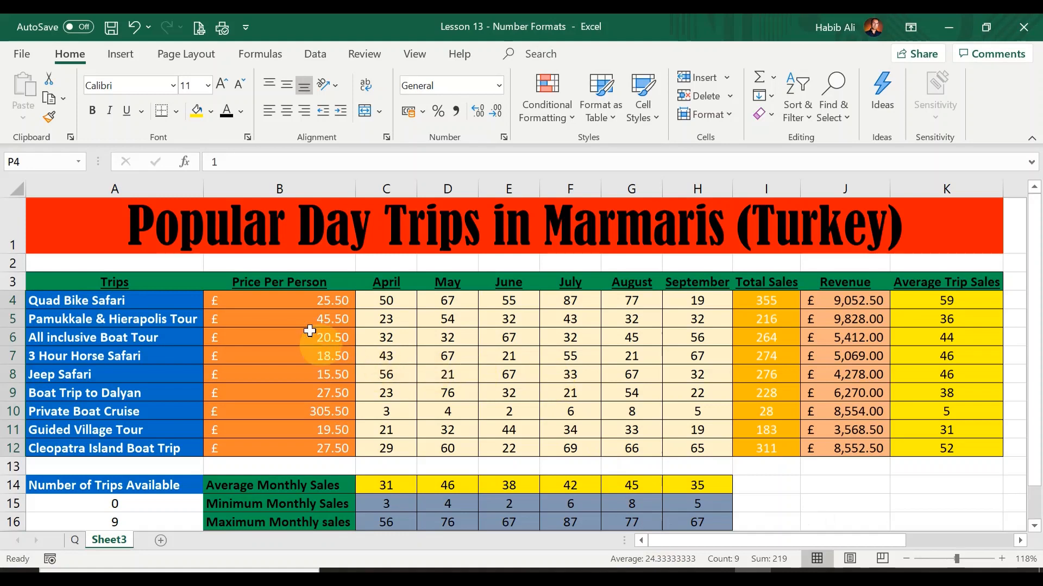
drag(296, 298, 284, 445)
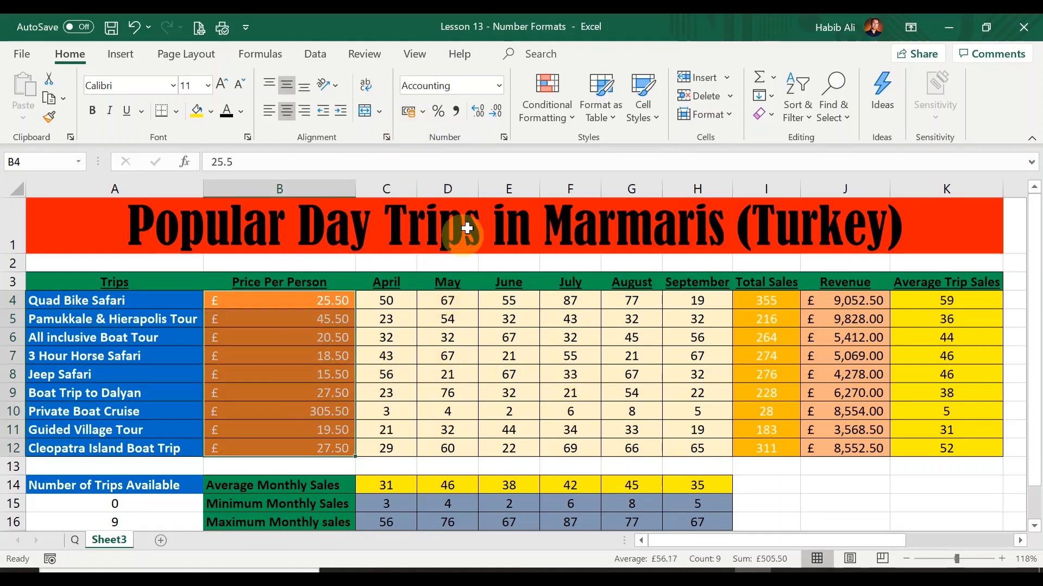
click(498, 86)
click(472, 112)
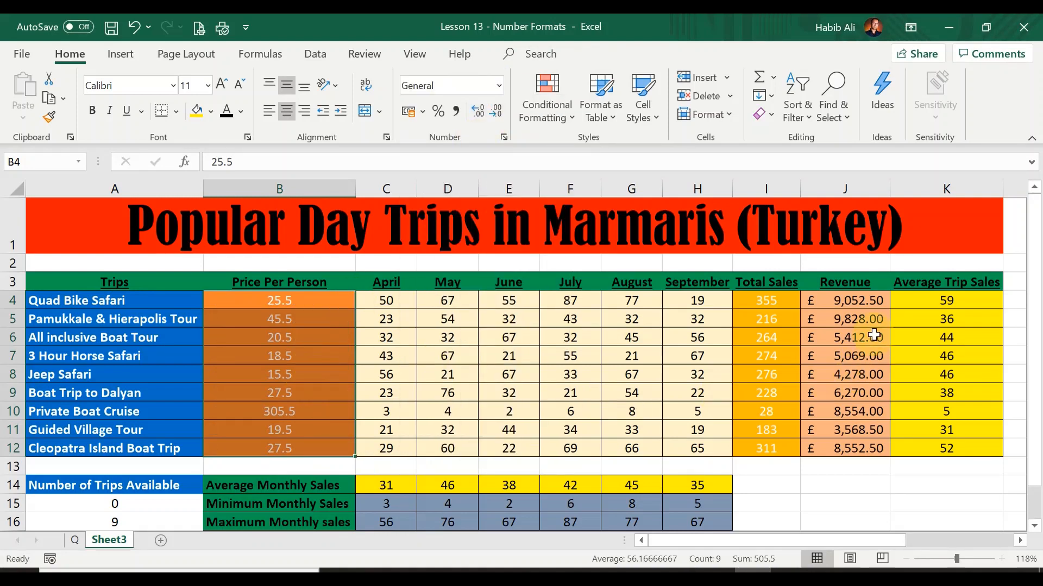
Step: Reset the Revenue values in J4 to J12 to General format
drag(856, 301, 865, 449)
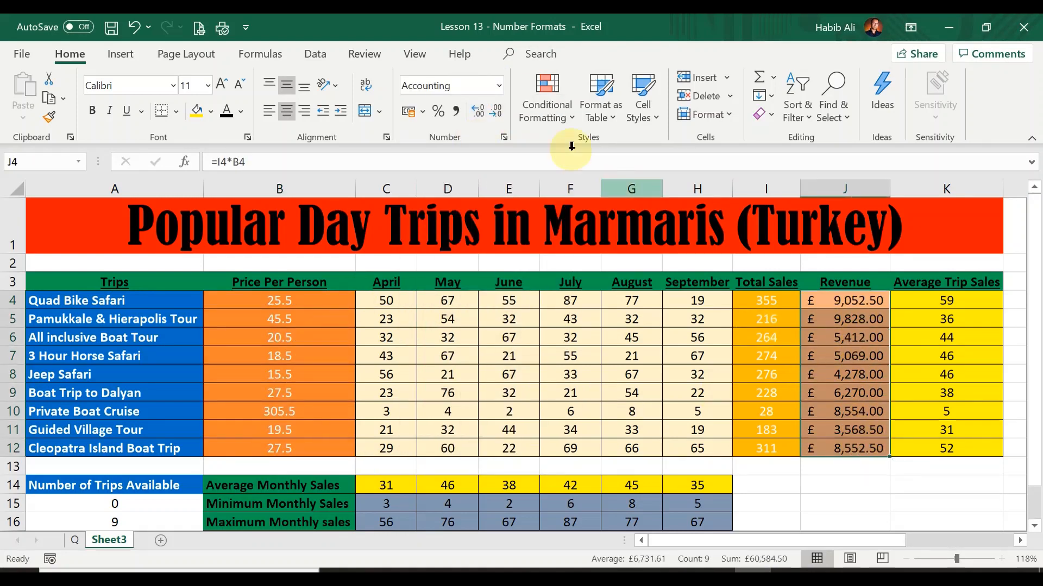
click(498, 85)
click(488, 110)
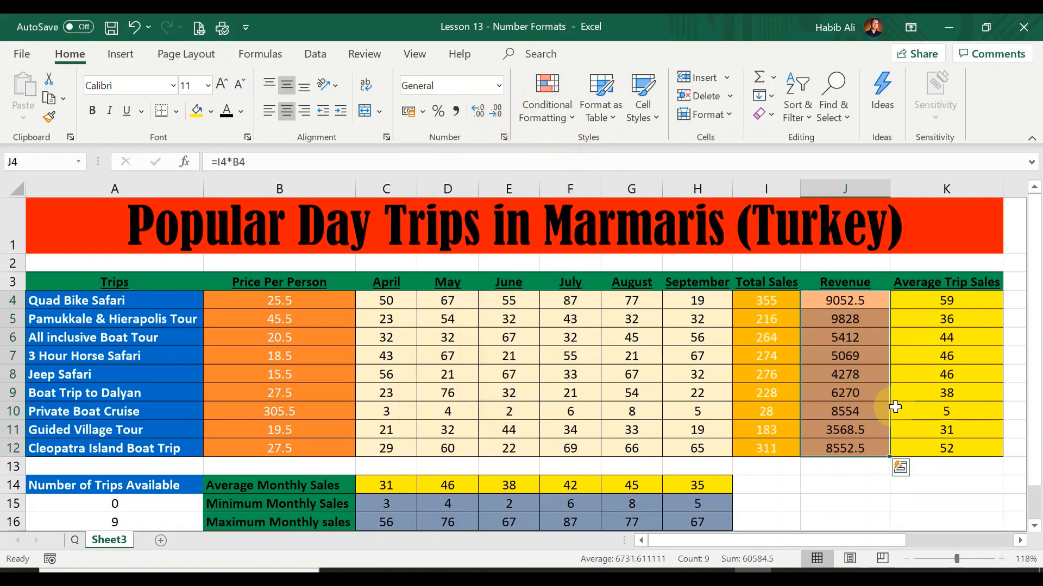
Step: Read the question on the Q sheet about formatting currency values with 2 decimal places and a £ sign
click(313, 354)
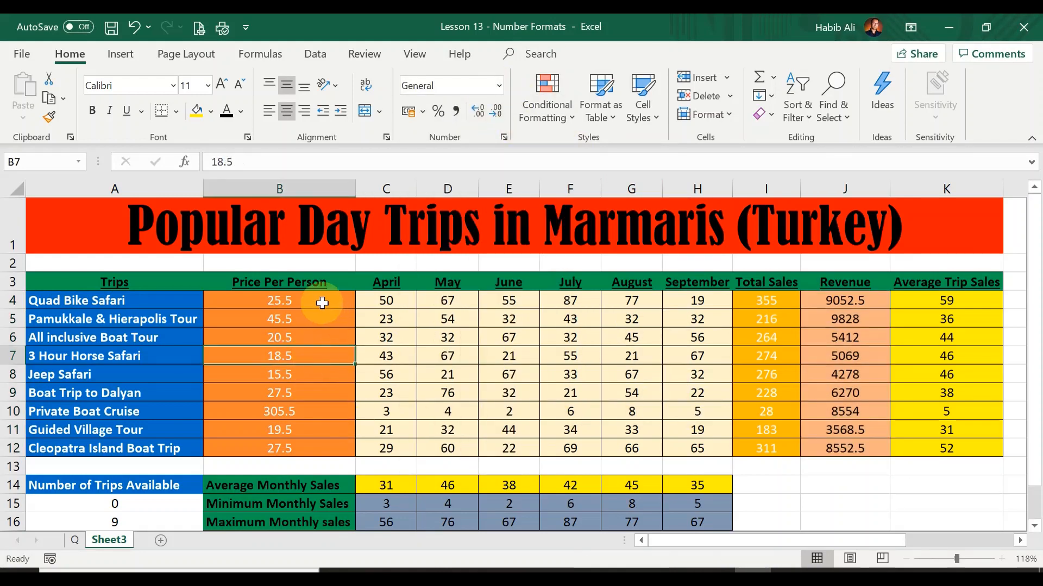
click(322, 303)
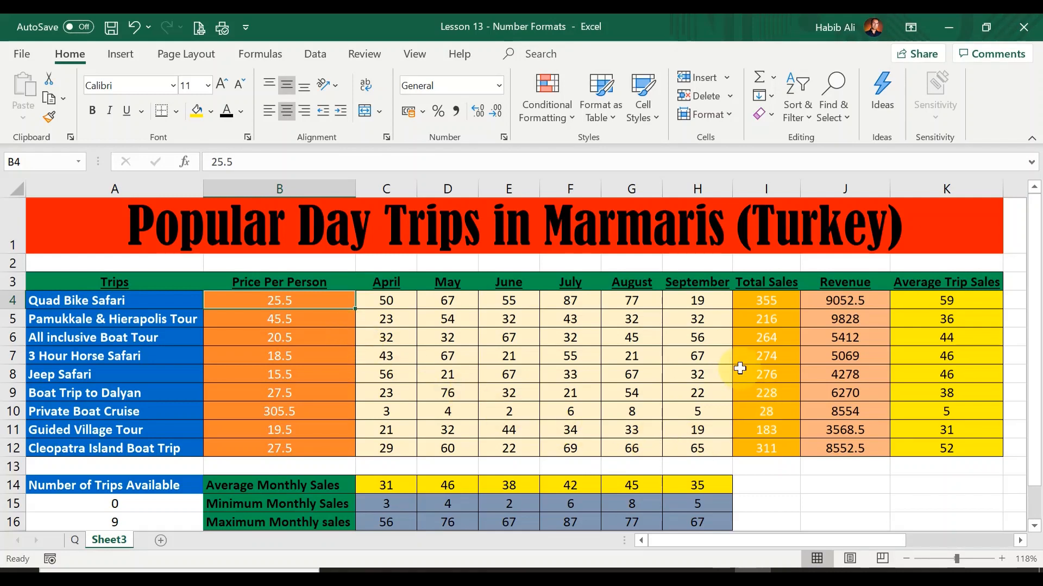
key(ctrl+Home)
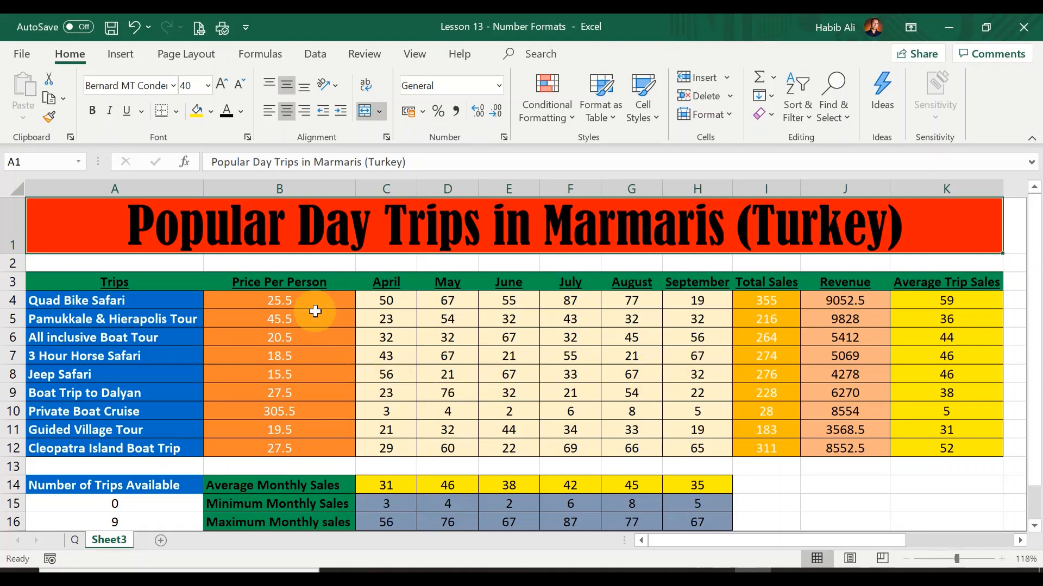
drag(303, 303, 299, 444)
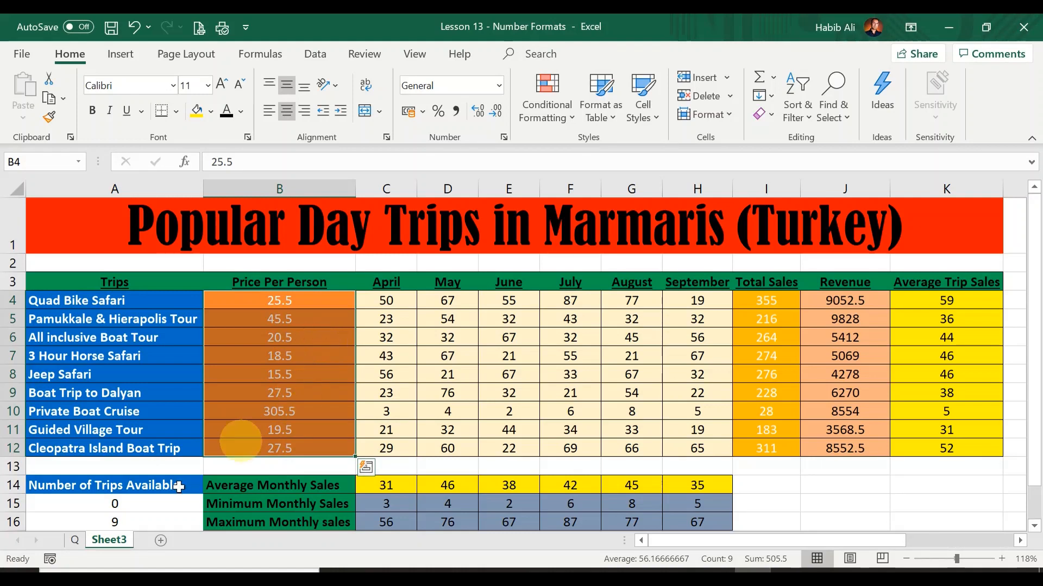
click(75, 540)
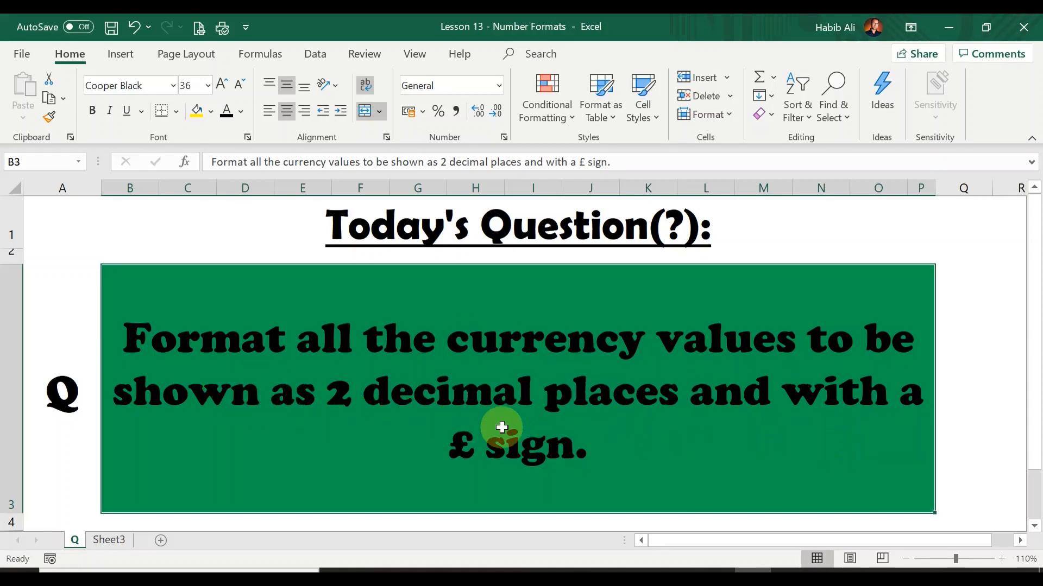
click(108, 540)
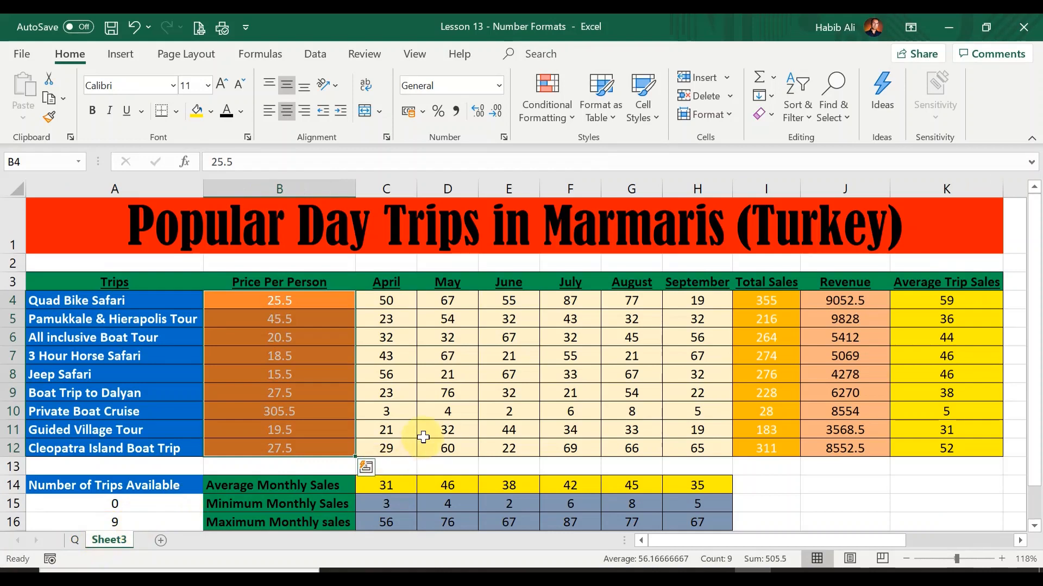
key(ctrl+Home)
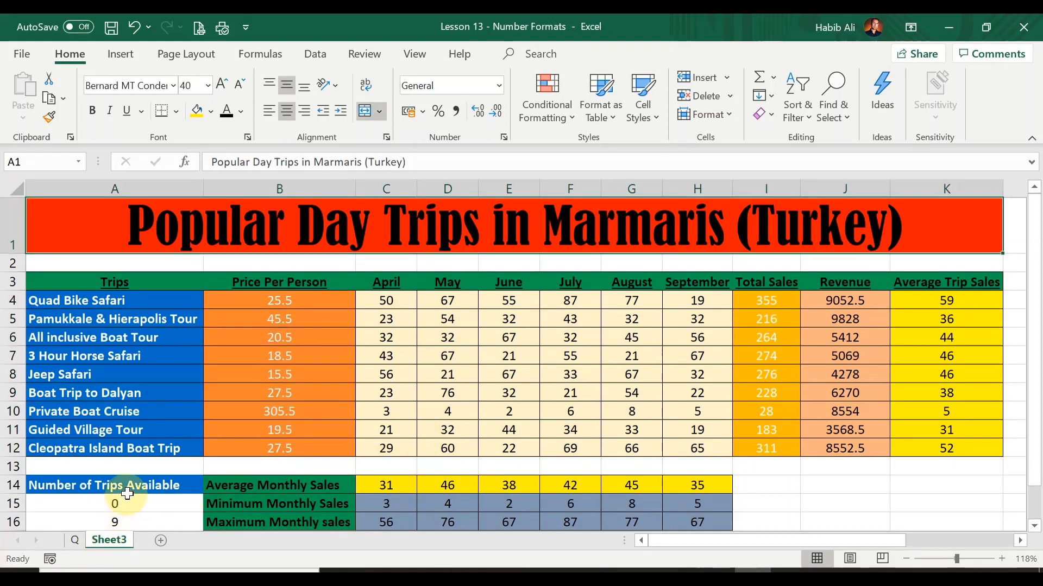
Step: Format the Price Per Person values in B4 to B12 as Accounting with the £ English (United Kingdom) symbol
drag(327, 301, 329, 436)
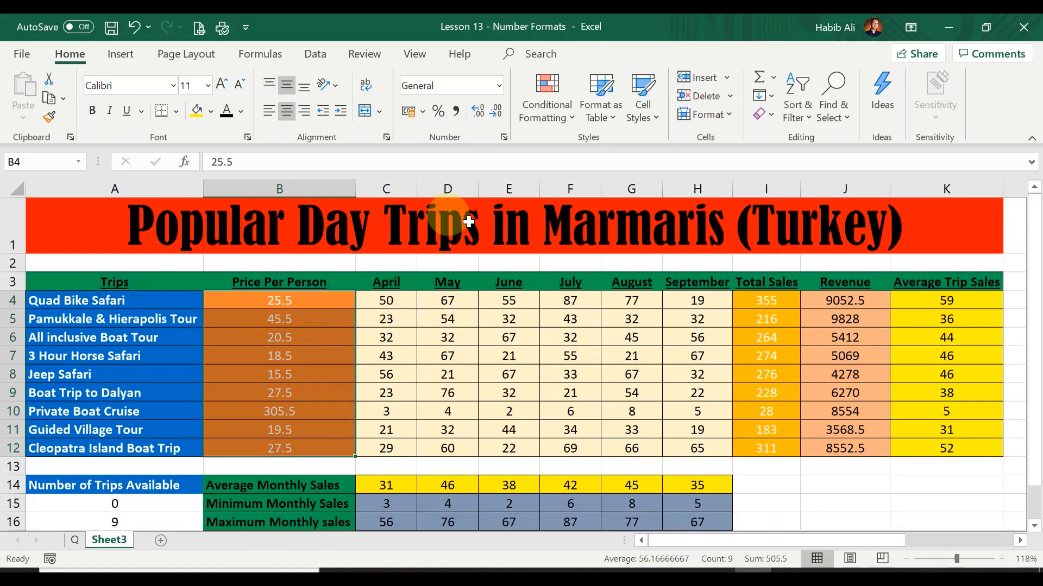
click(422, 112)
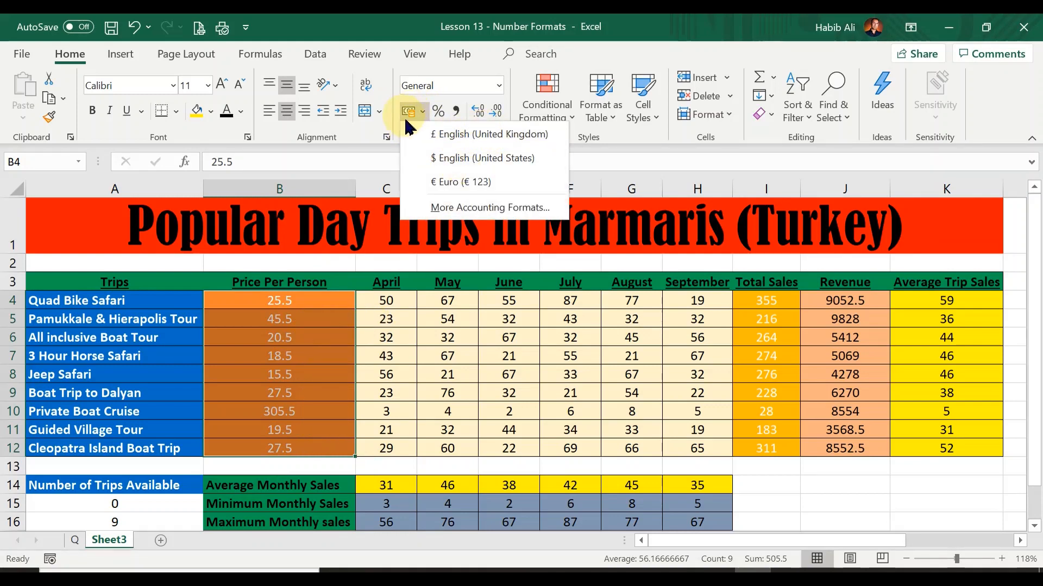
click(454, 134)
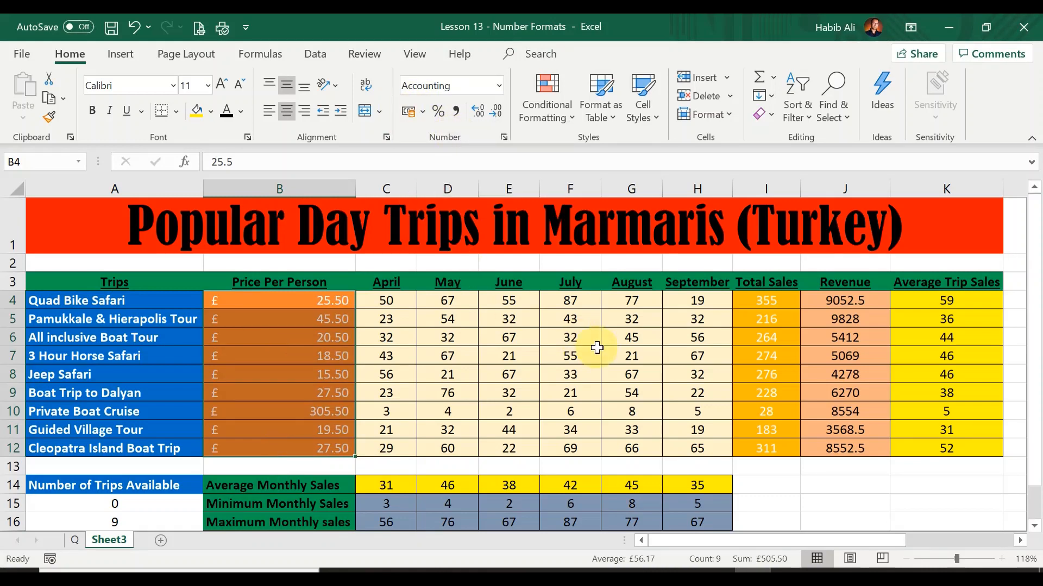
key(ctrl+Home)
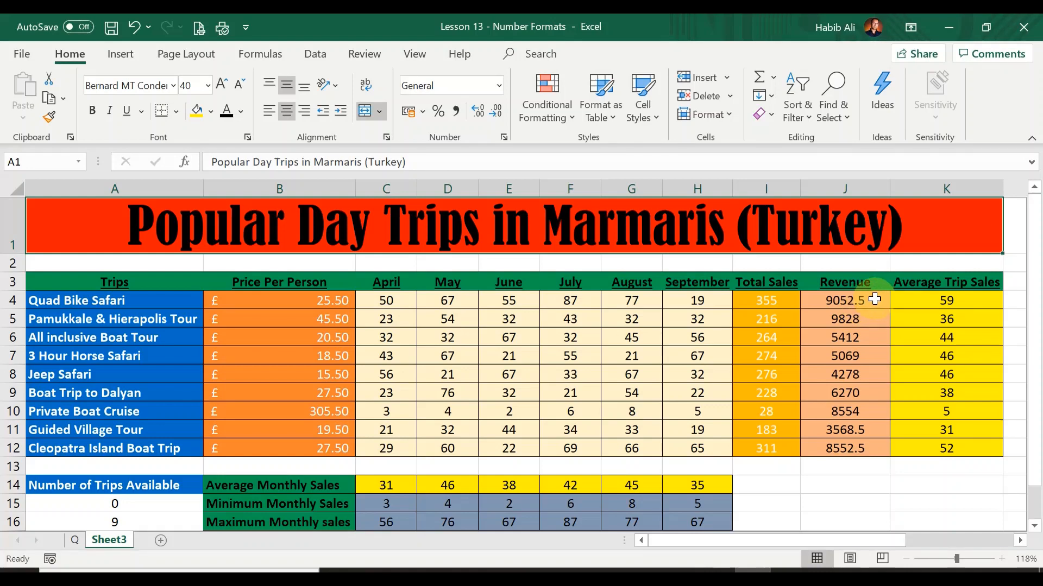
Step: Format the Revenue values in J4 to J12 as Accounting with 2 decimal places and the £ symbol
drag(874, 299, 870, 445)
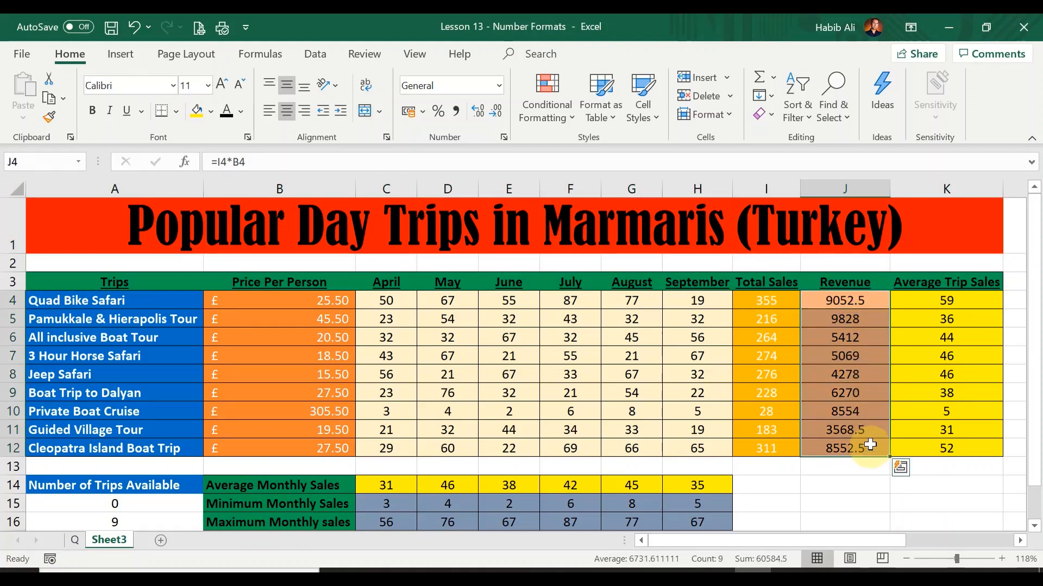
click(504, 139)
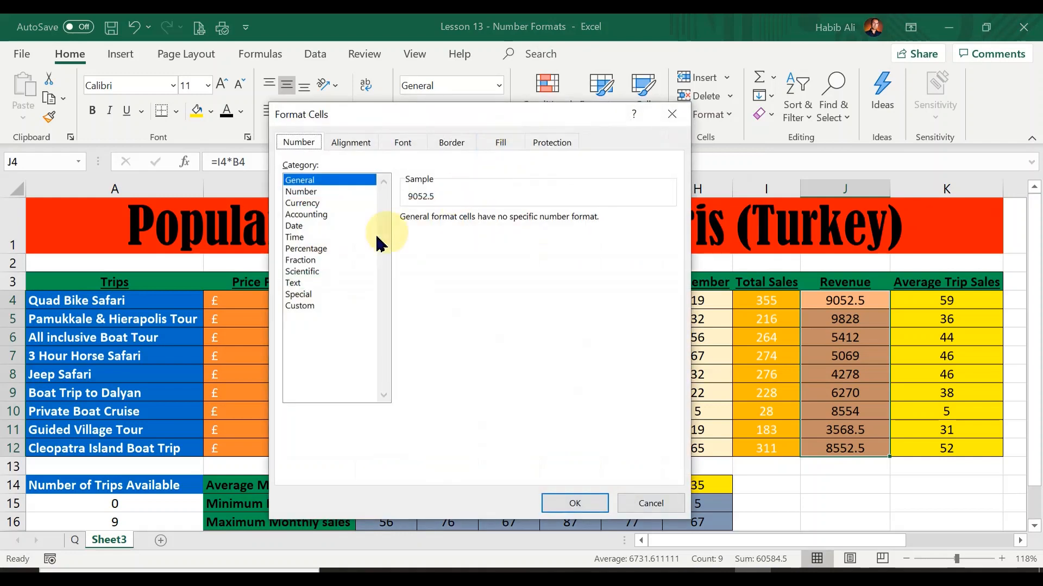
click(323, 215)
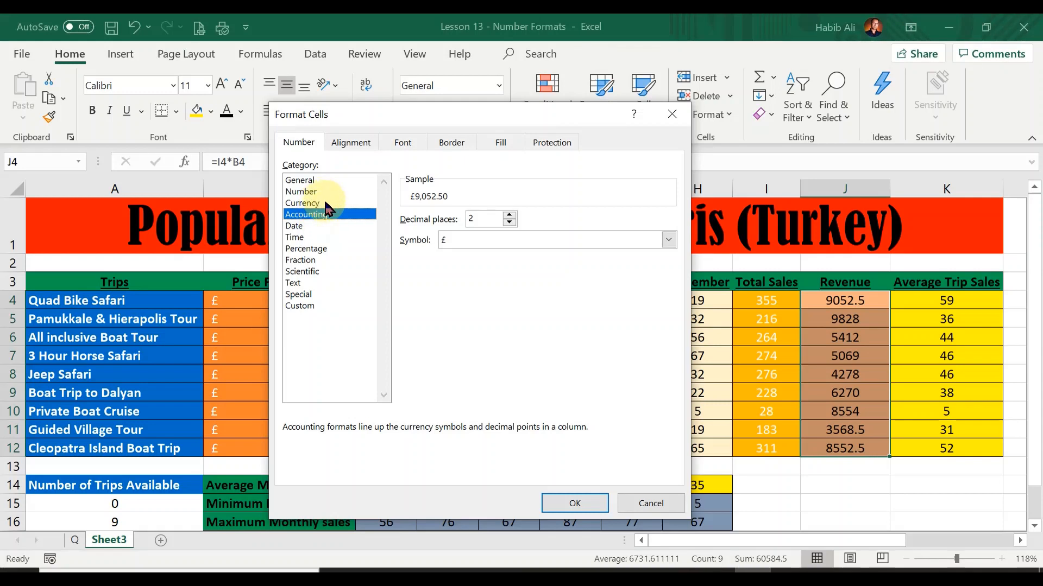
click(588, 506)
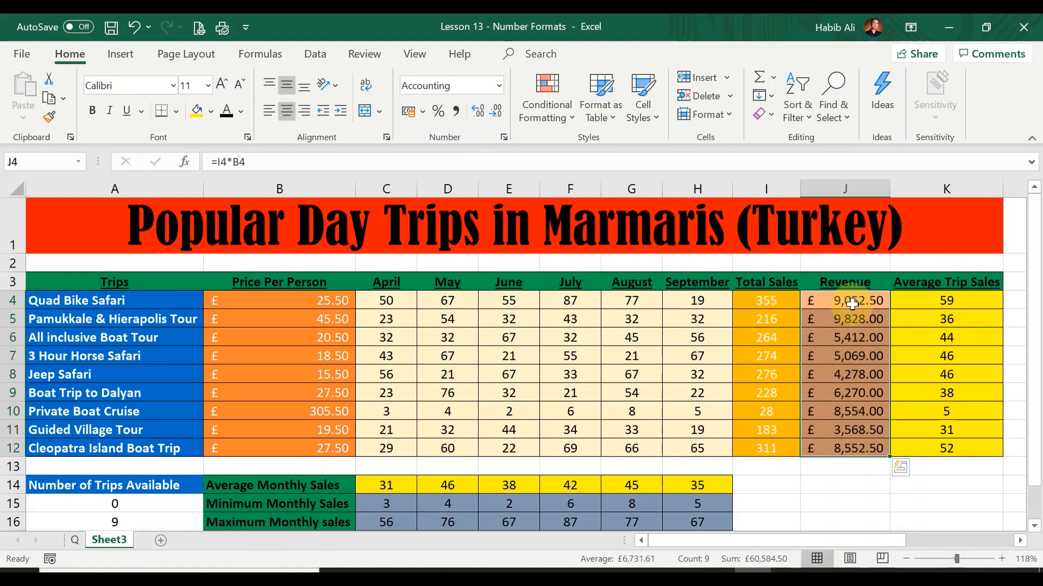
Step: Add two decimal places to the Revenue values and then remove two again
click(480, 114)
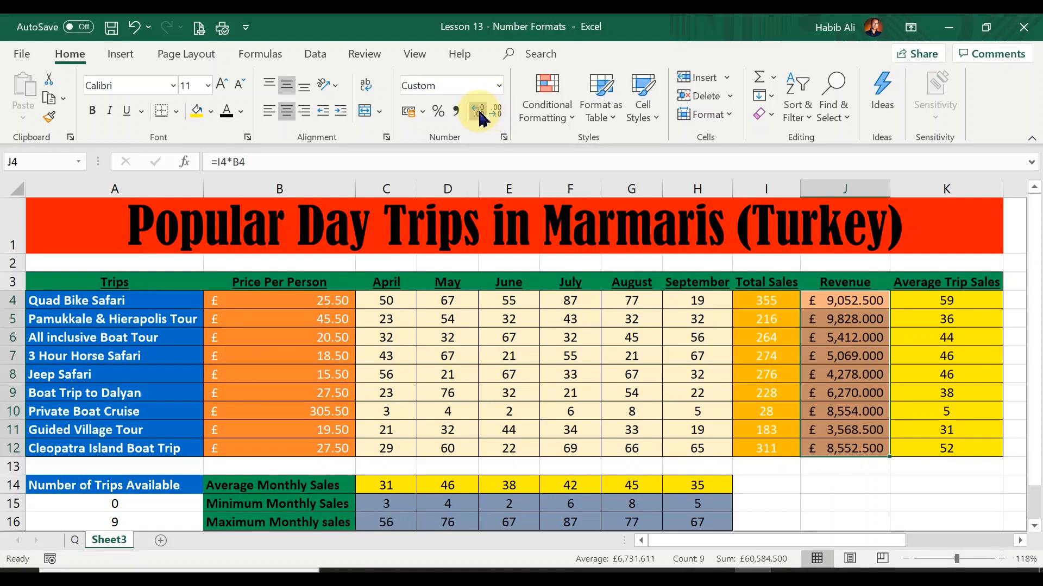
click(480, 114)
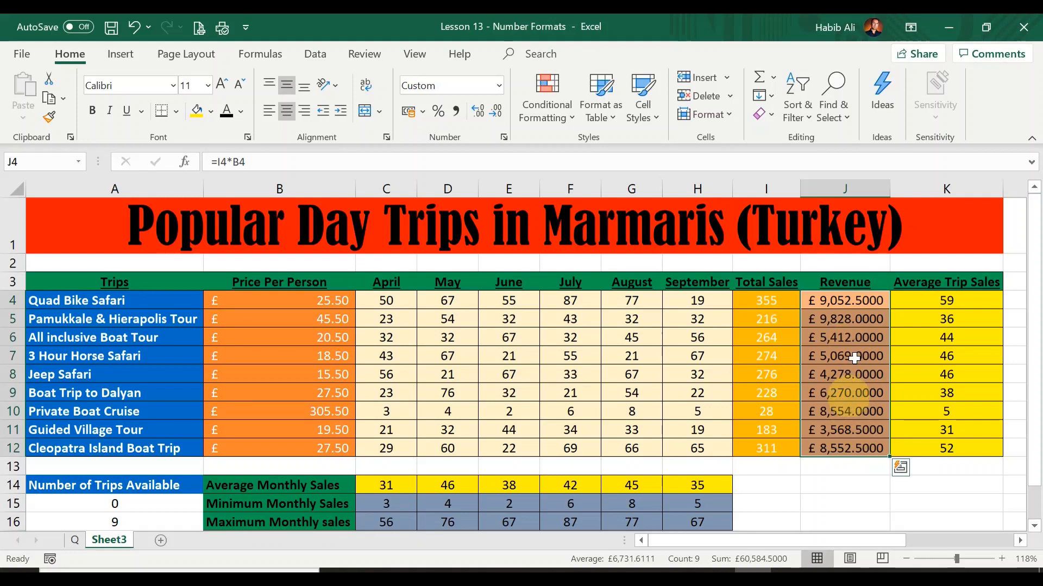
click(495, 112)
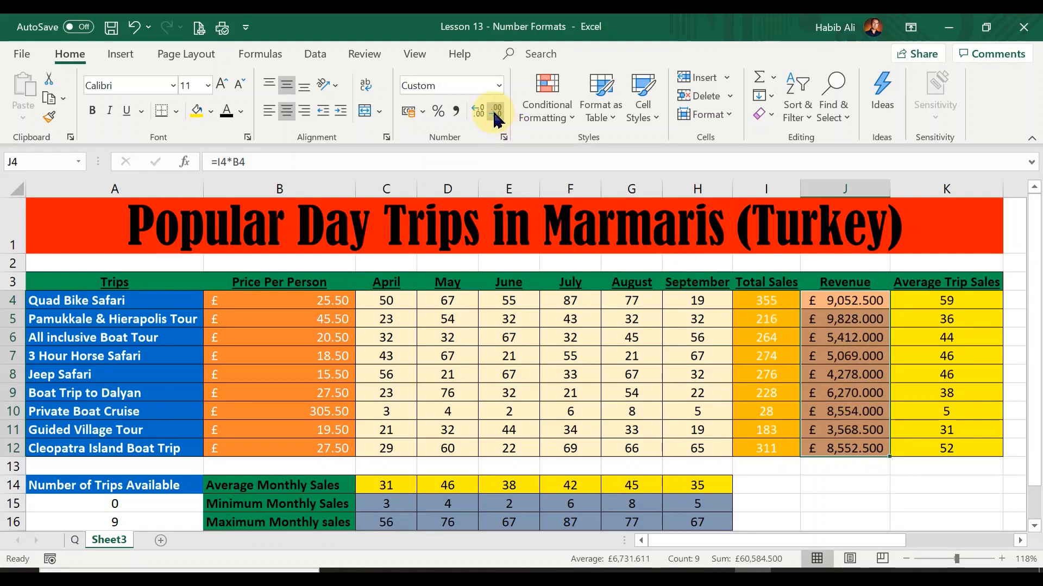
click(495, 112)
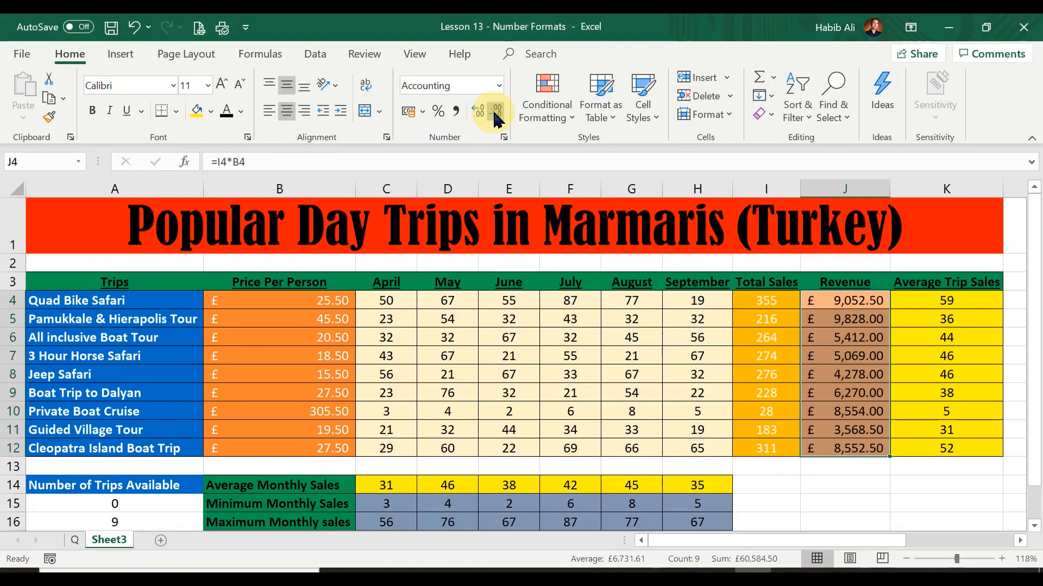